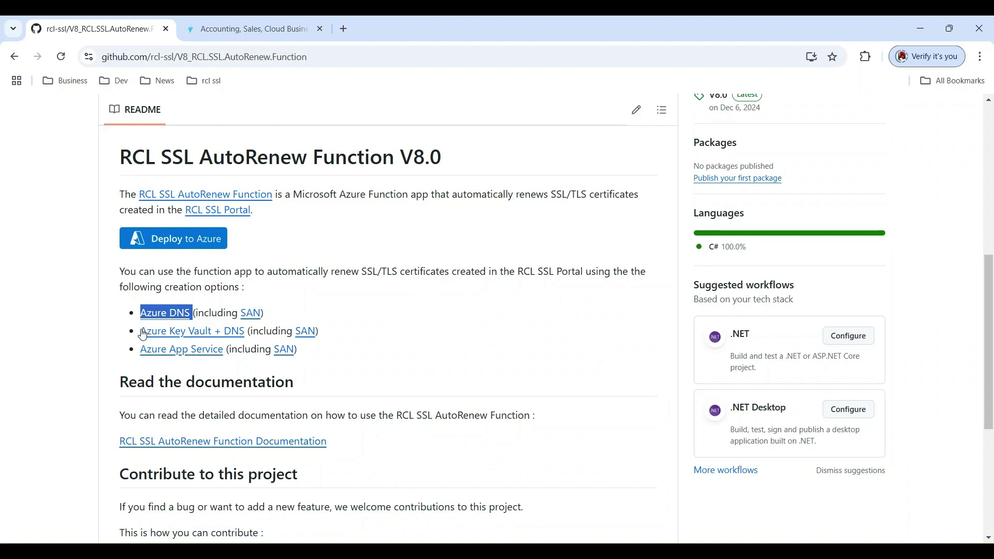
# Step: Start deploying the RCL SSL AutoRenew Function to Azure from the README, using the Microsoft Partner Network subscription
pyautogui.moveTo(139, 331); pyautogui.dragTo(239, 345)
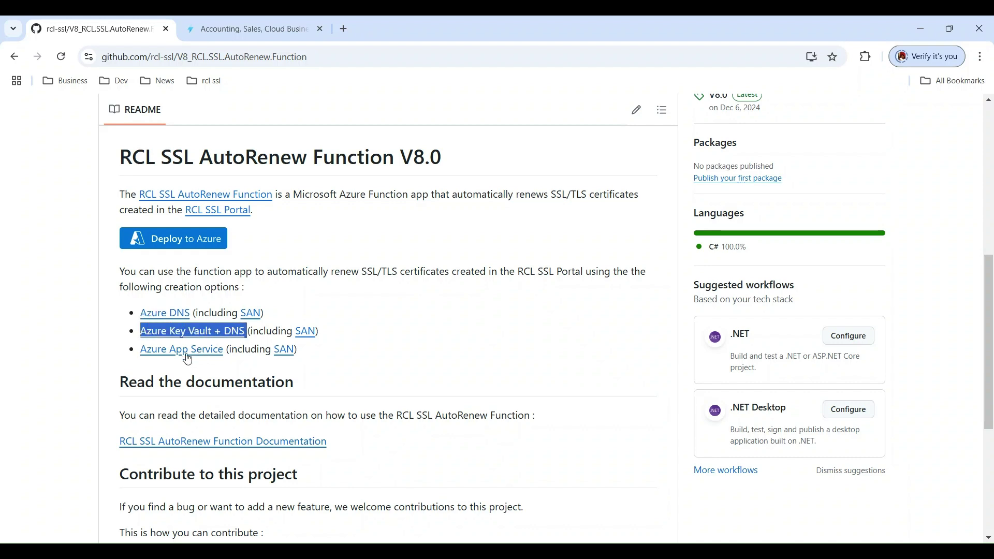
pyautogui.moveTo(140, 356); pyautogui.dragTo(223, 362)
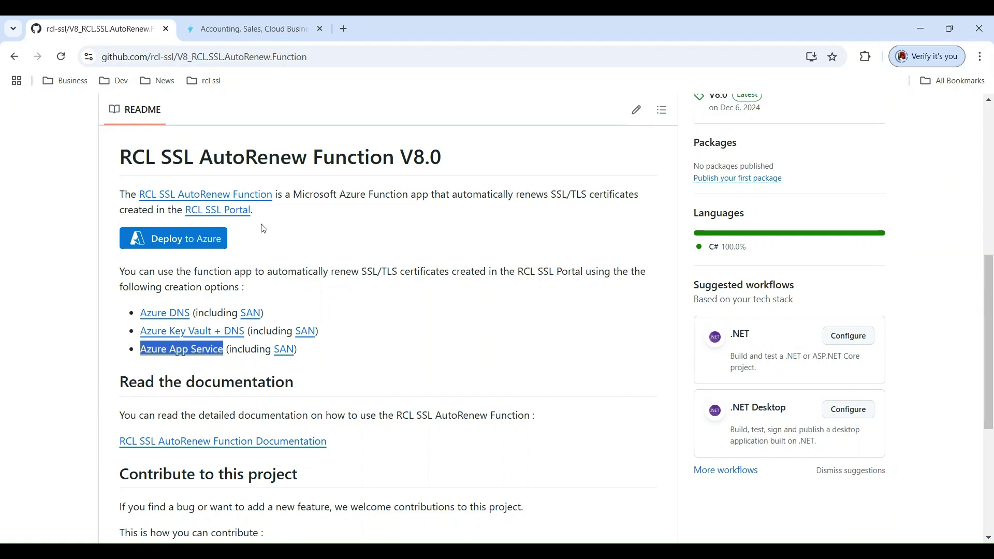
pyautogui.click(180, 242)
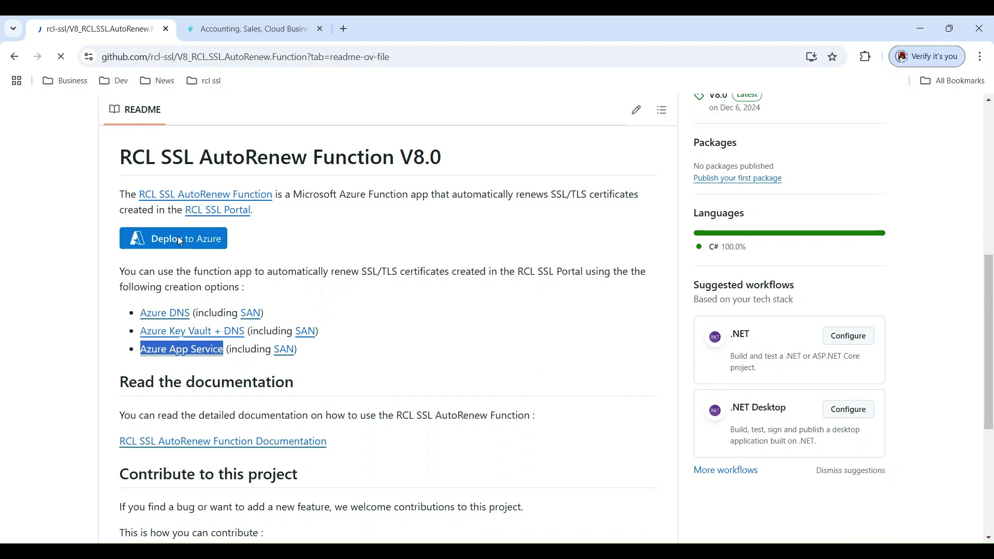
pyautogui.click(403, 355)
pyautogui.click(210, 413)
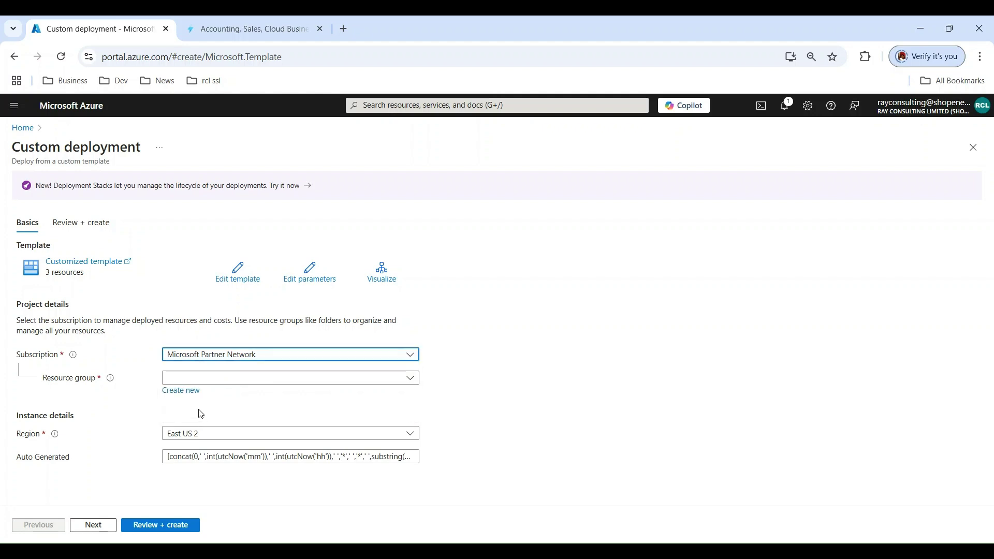
# Step: Create a new resource group named rclsslrg for the deployment and set the region to East US 2
pyautogui.click(181, 391)
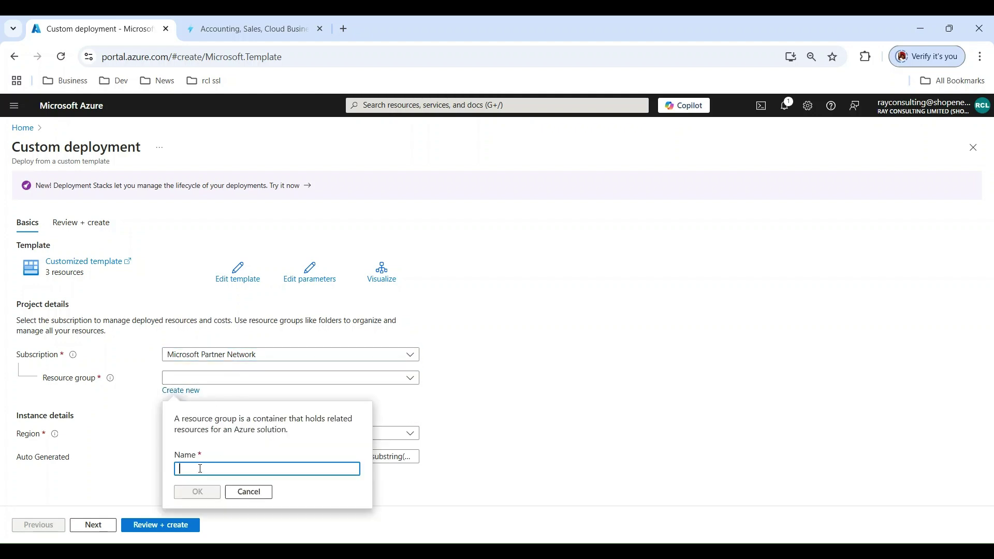
pyautogui.write('rcl')
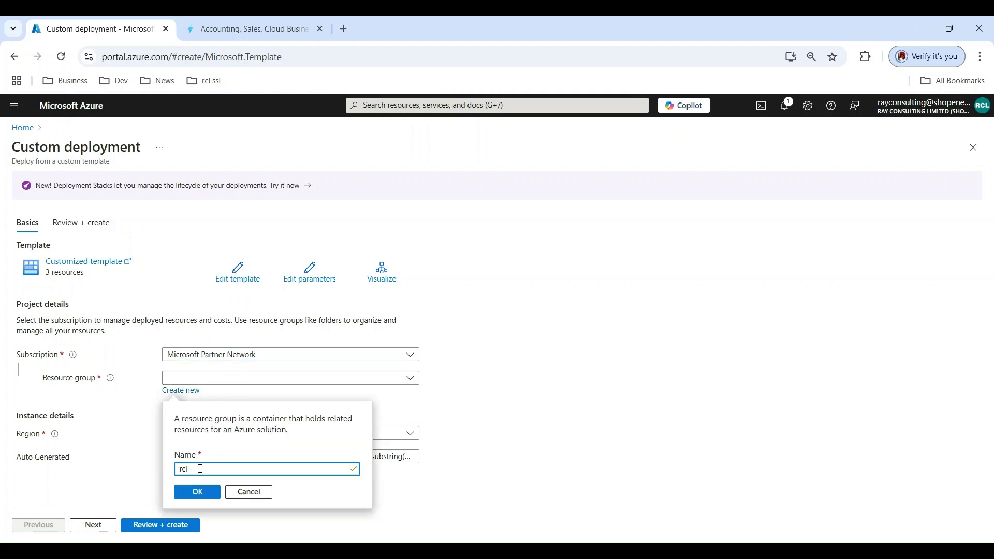
pyautogui.write('sslrg')
pyautogui.click(206, 497)
pyautogui.click(230, 435)
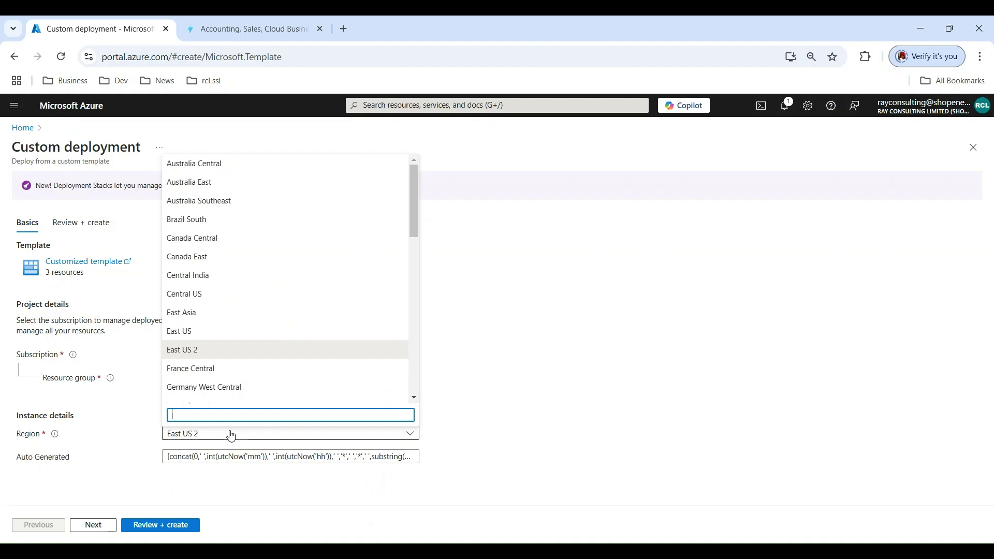
pyautogui.click(206, 351)
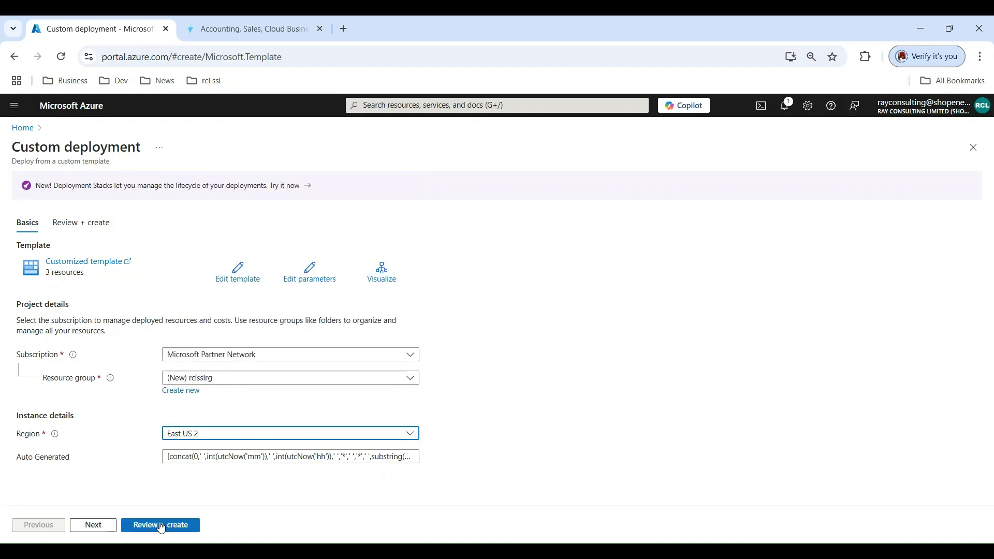
# Step: Review and create the custom deployment, and open its resource group once deployment finishes
pyautogui.click(140, 528)
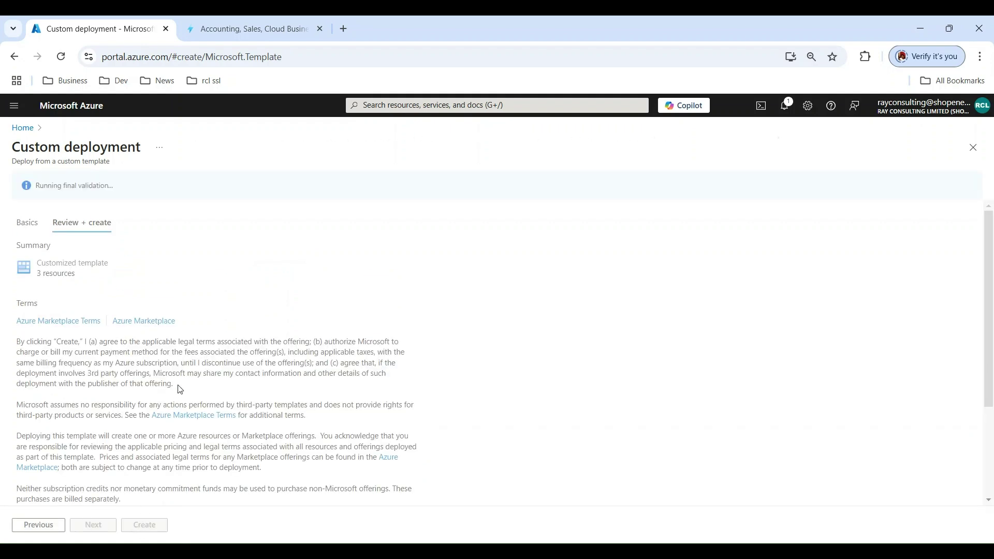
pyautogui.scroll(-3, 180, 390)
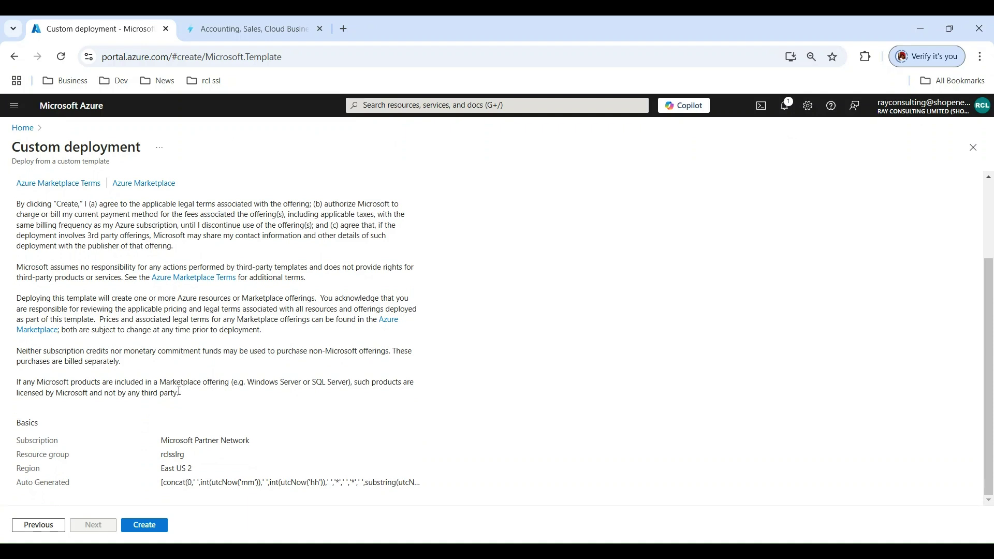
pyautogui.click(145, 526)
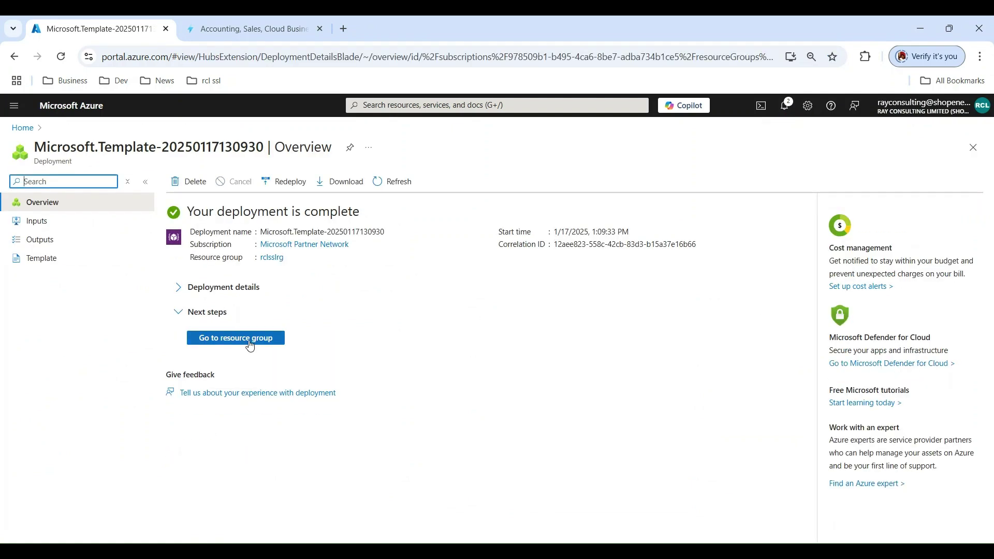
pyautogui.click(250, 345)
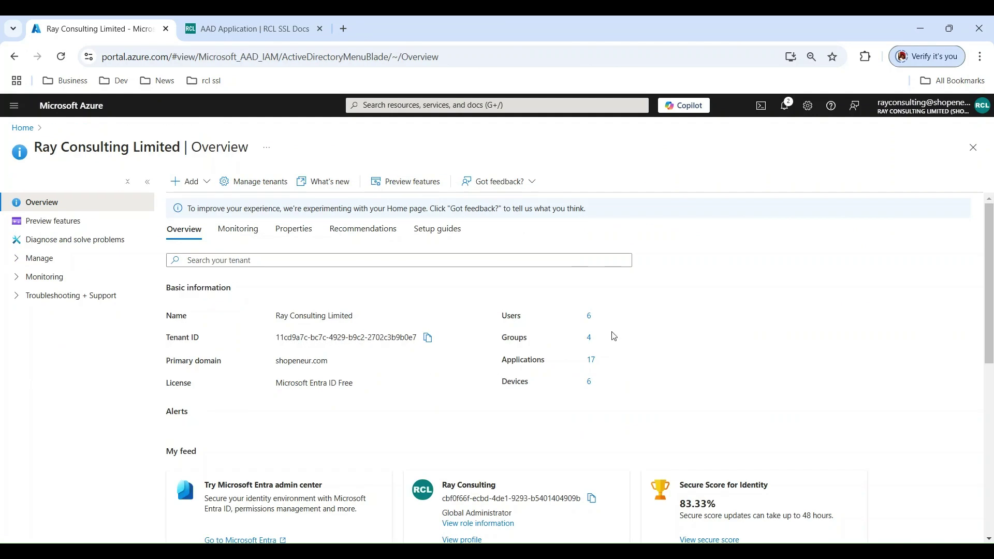
# Step: Register a new single-tenant application named RCL SSL App in the Microsoft Entra directory's app registrations
pyautogui.click(16, 263)
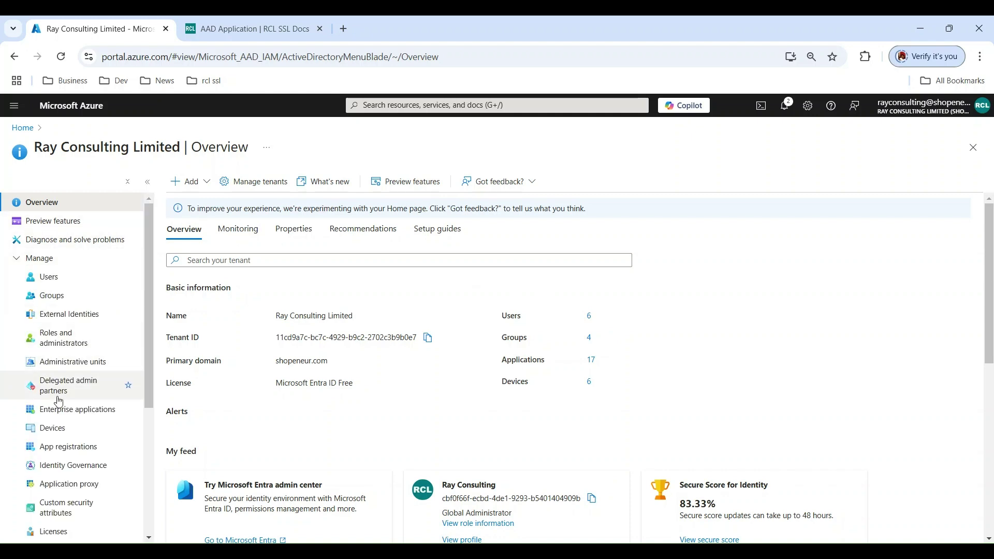
pyautogui.click(60, 450)
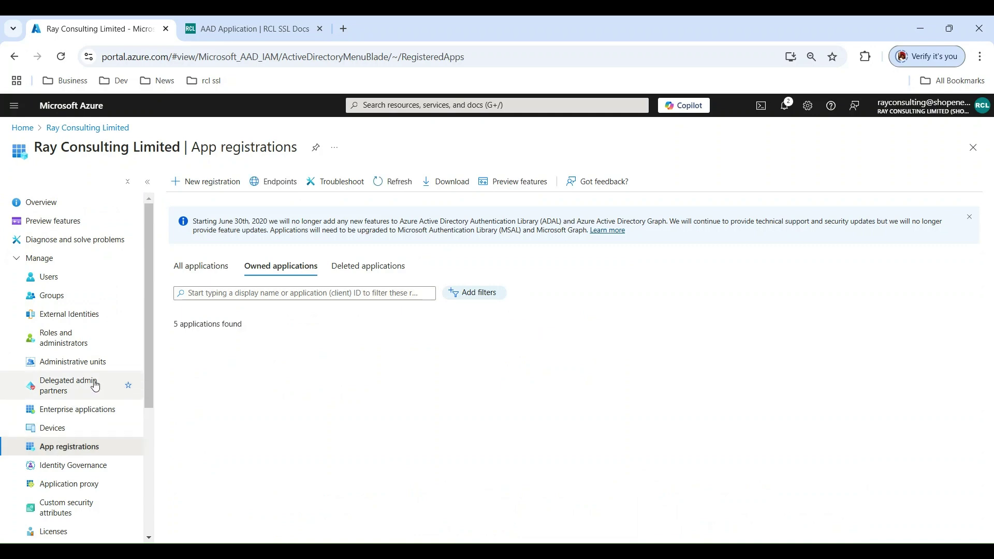
pyautogui.click(208, 180)
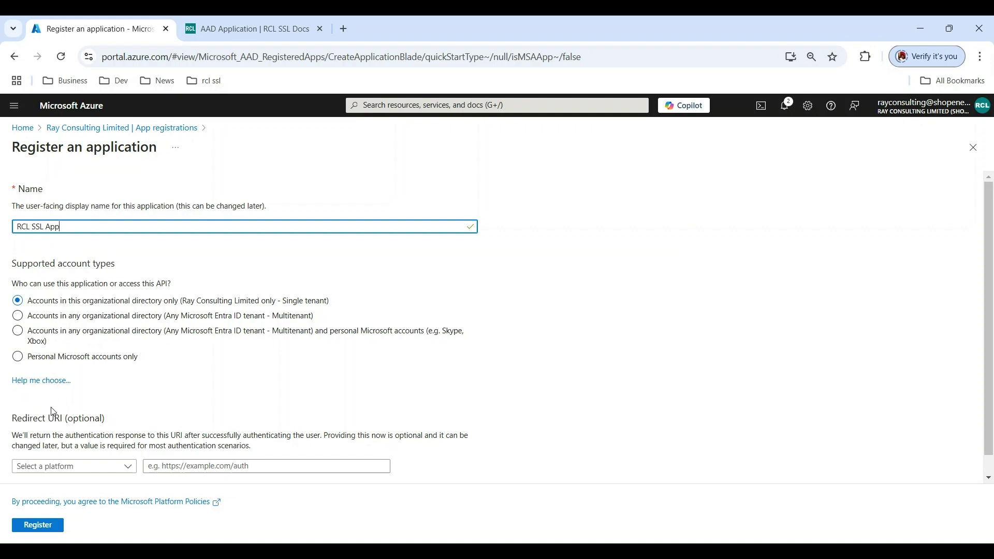
pyautogui.click(46, 527)
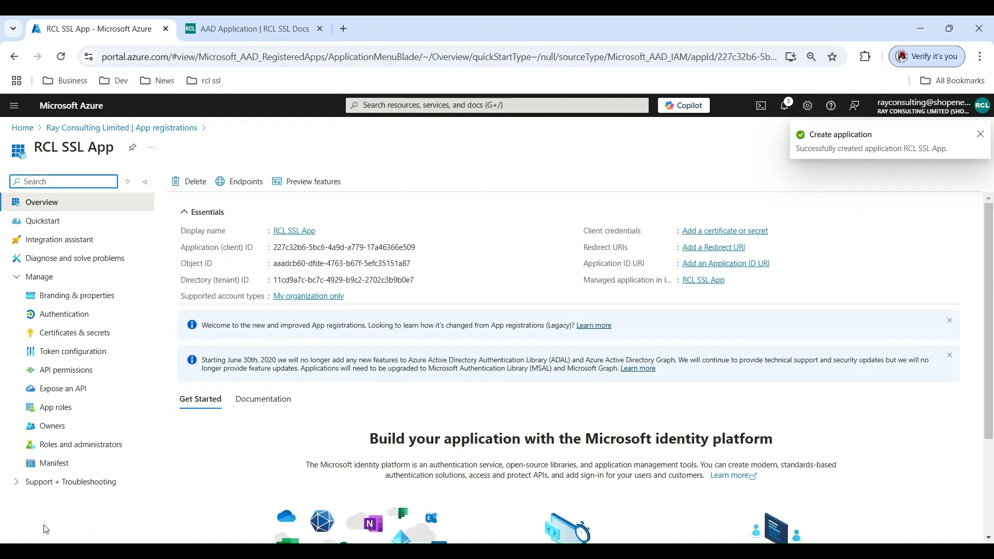
# Step: Add a client secret described as "client secret" with a 730-day (24-month) expiry to RCL SSL App and copy its value
pyautogui.click(50, 337)
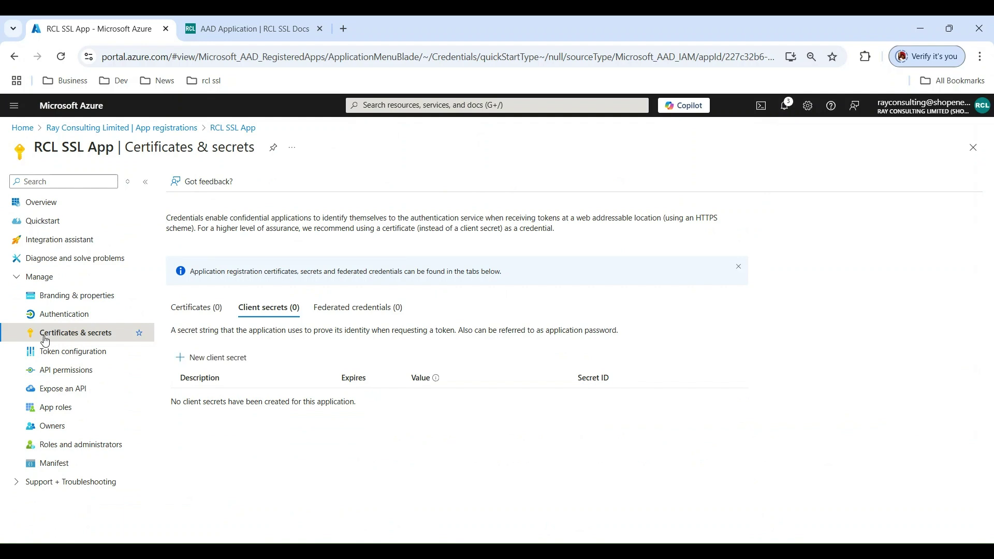
pyautogui.click(220, 364)
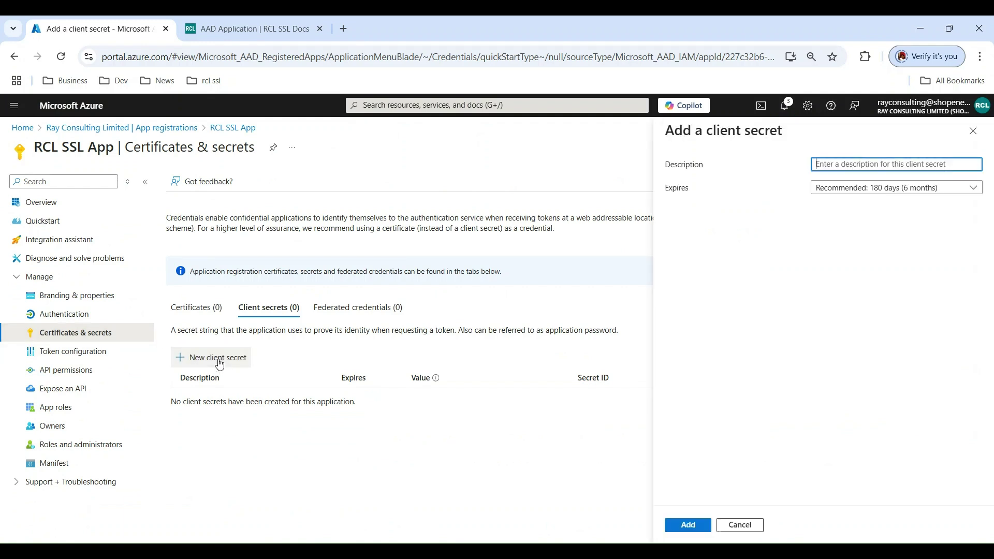
pyautogui.write('cl')
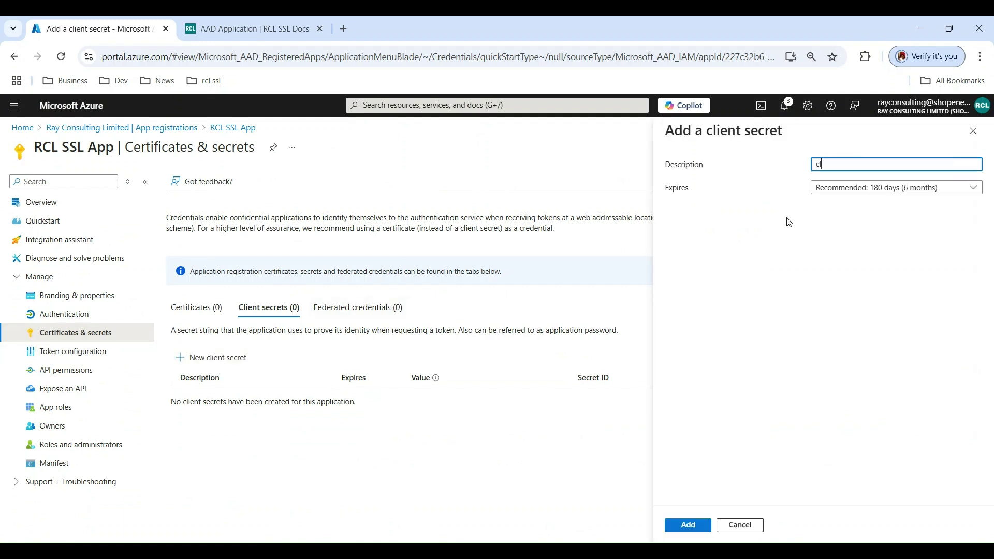
pyautogui.write('ient secret')
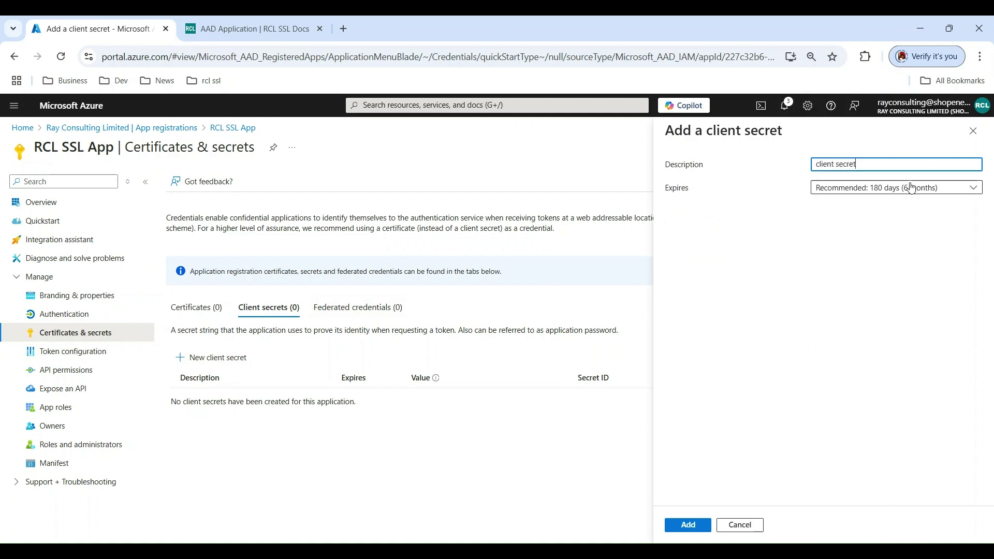
pyautogui.click(969, 187)
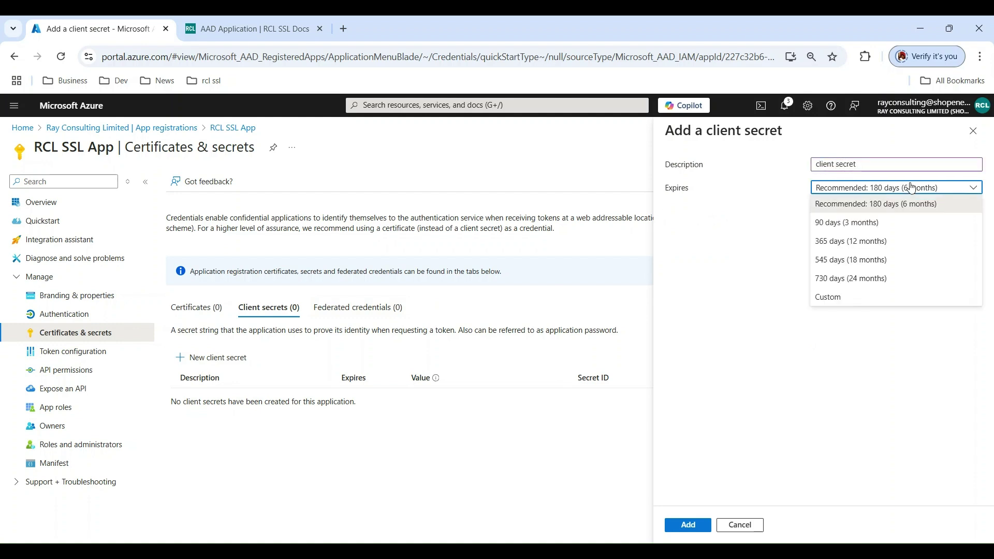
pyautogui.click(840, 285)
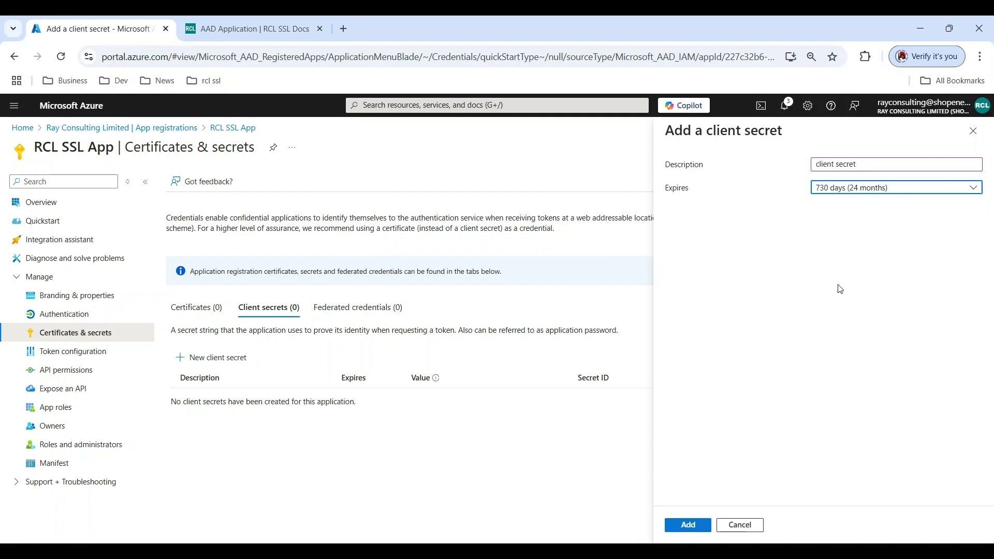
pyautogui.click(686, 524)
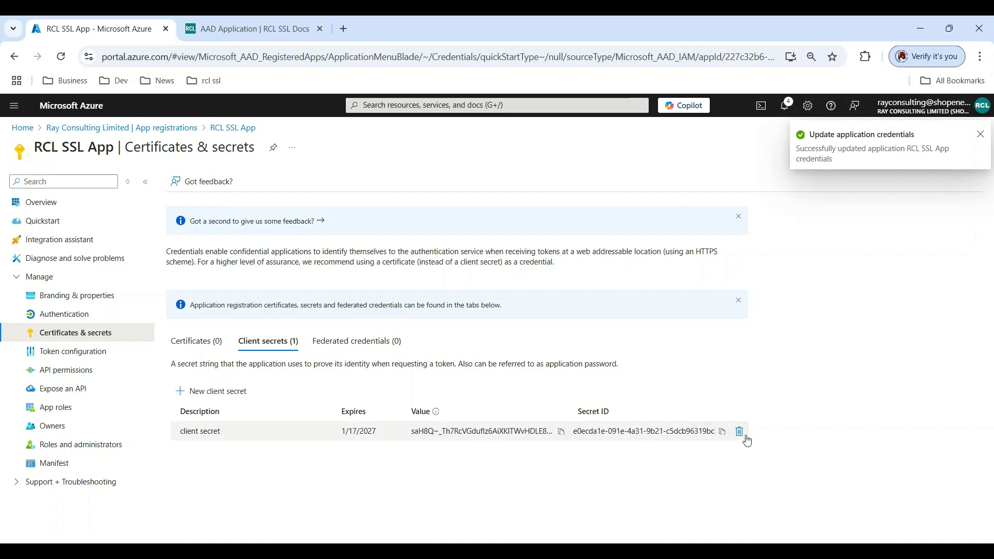
pyautogui.click(562, 432)
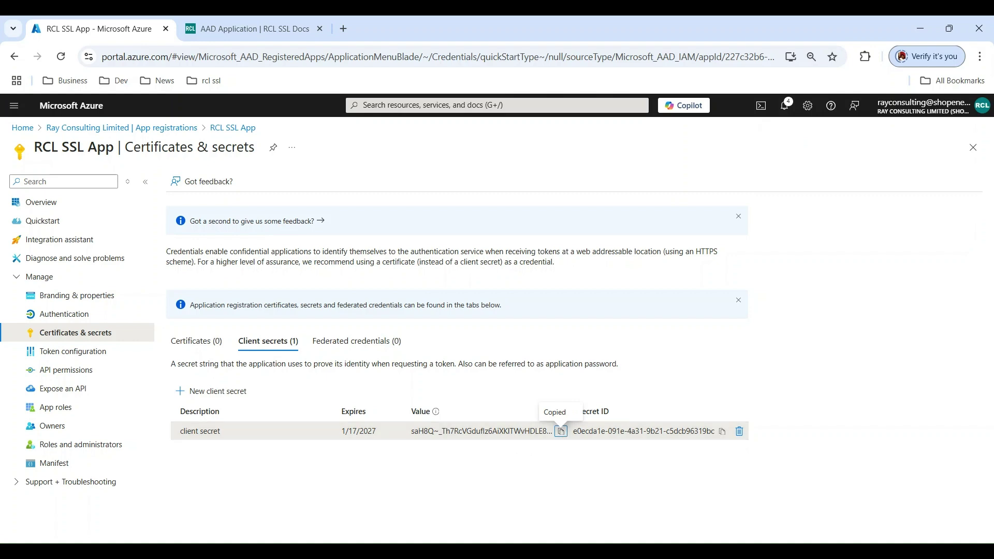
# Step: Copy the application (client) ID and the directory (tenant) ID from RCL SSL App's overview
pyautogui.click(49, 205)
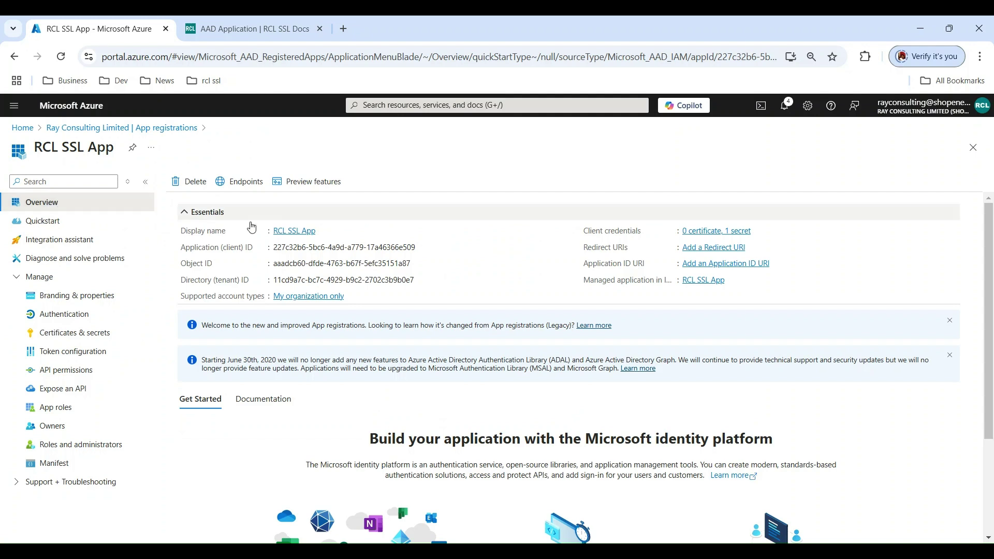
pyautogui.moveTo(415, 248); pyautogui.dragTo(277, 252)
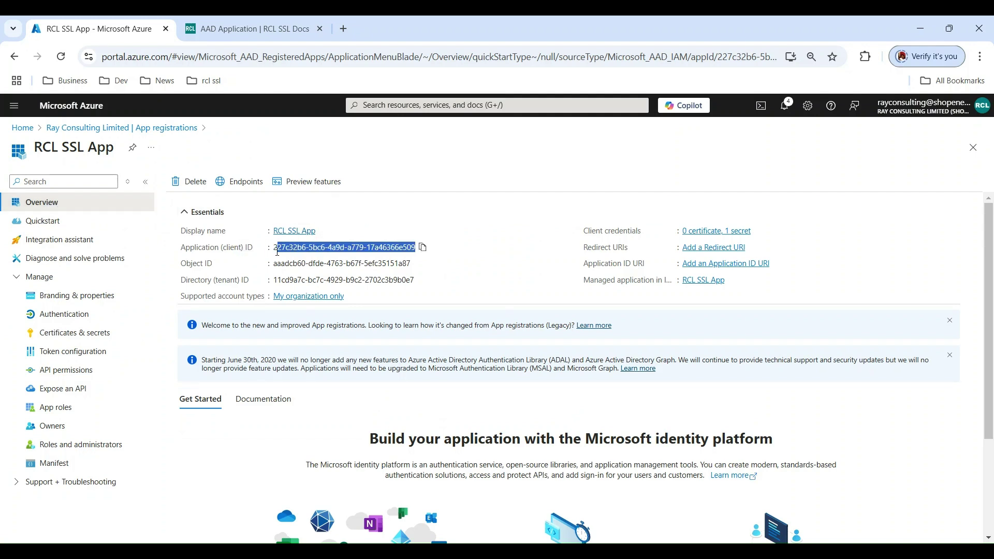
pyautogui.click(423, 248)
pyautogui.moveTo(415, 280); pyautogui.dragTo(263, 281)
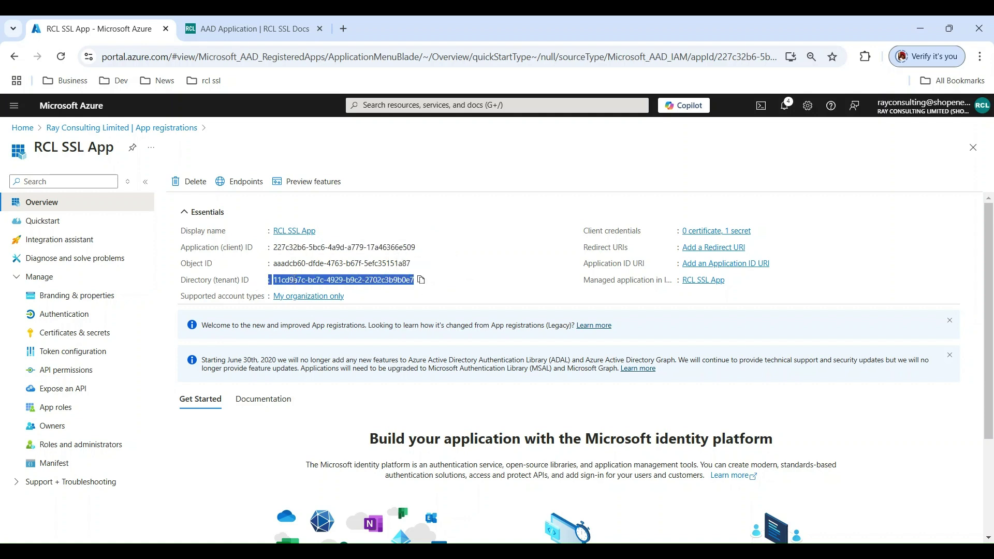
pyautogui.click(420, 280)
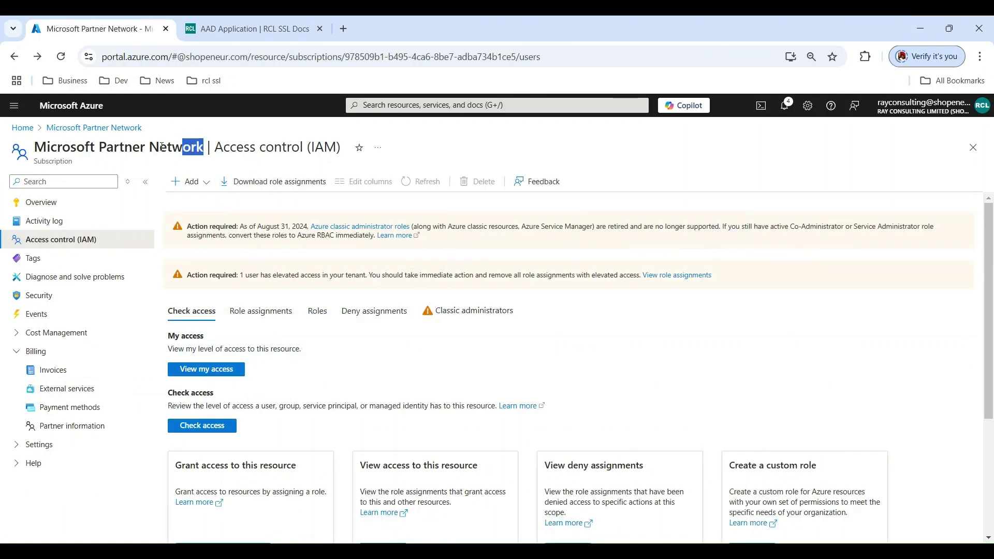
# Step: Start a role assignment on the Microsoft Partner Network subscription with the privileged Contributor role and proceed to choosing members
pyautogui.moveTo(162, 146); pyautogui.dragTo(34, 148)
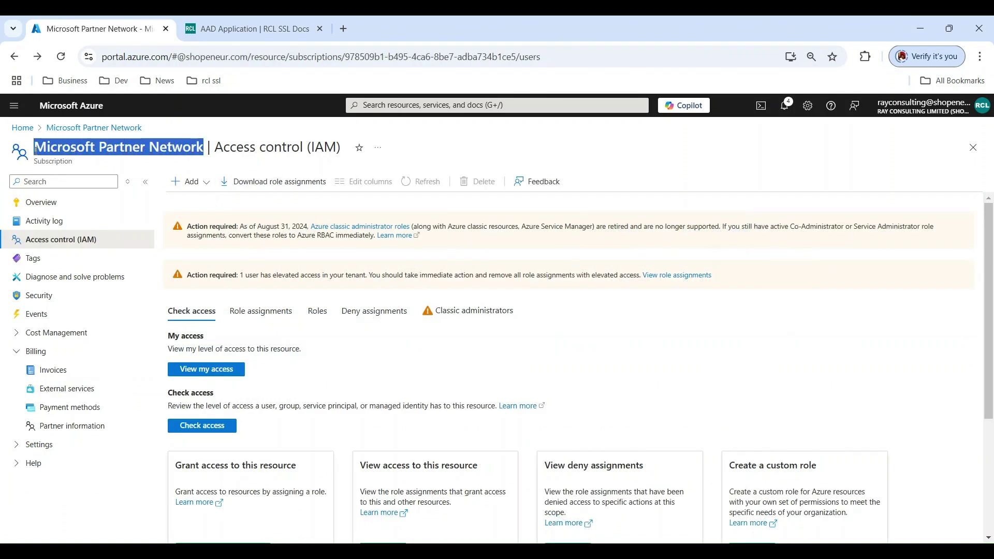
pyautogui.click(197, 182)
pyautogui.click(201, 206)
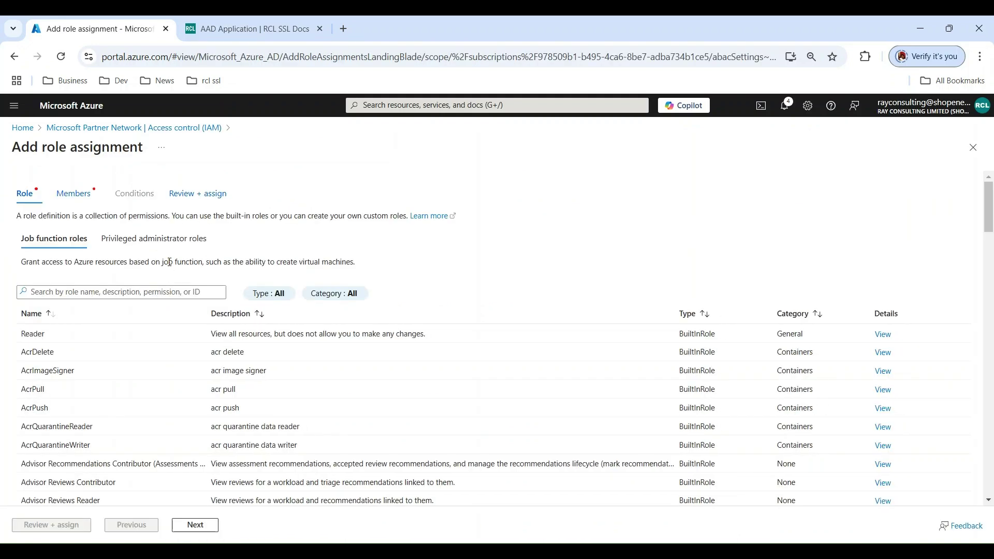
pyautogui.click(144, 245)
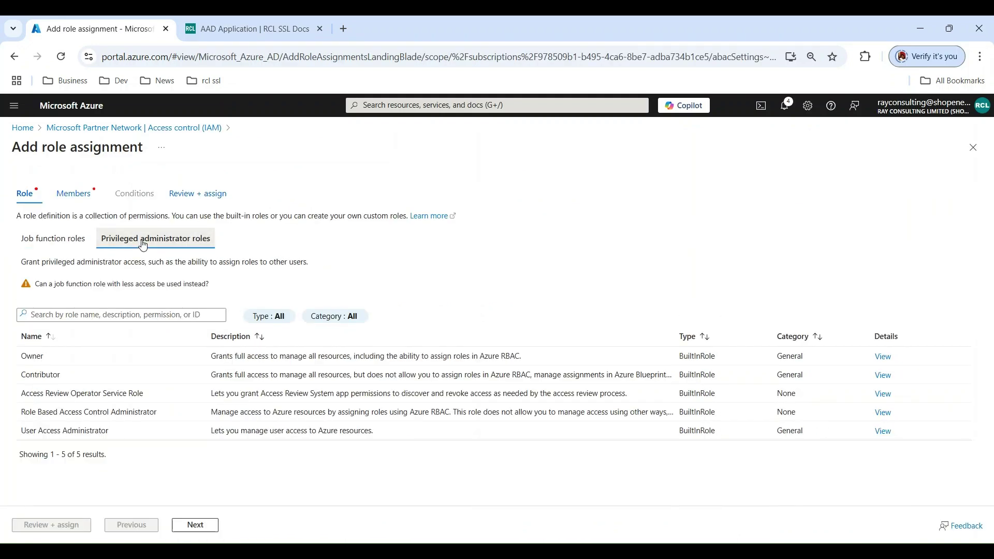
pyautogui.click(35, 374)
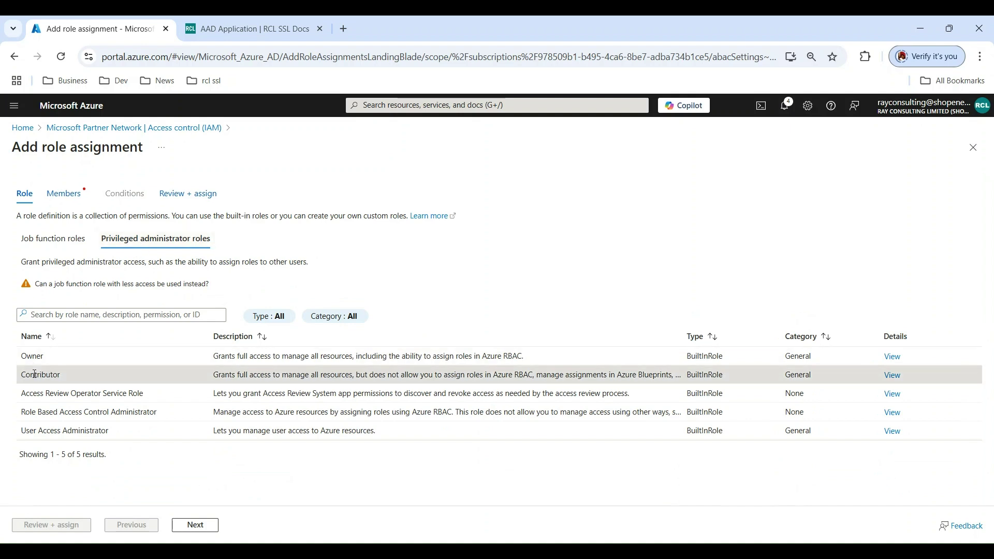
pyautogui.click(194, 527)
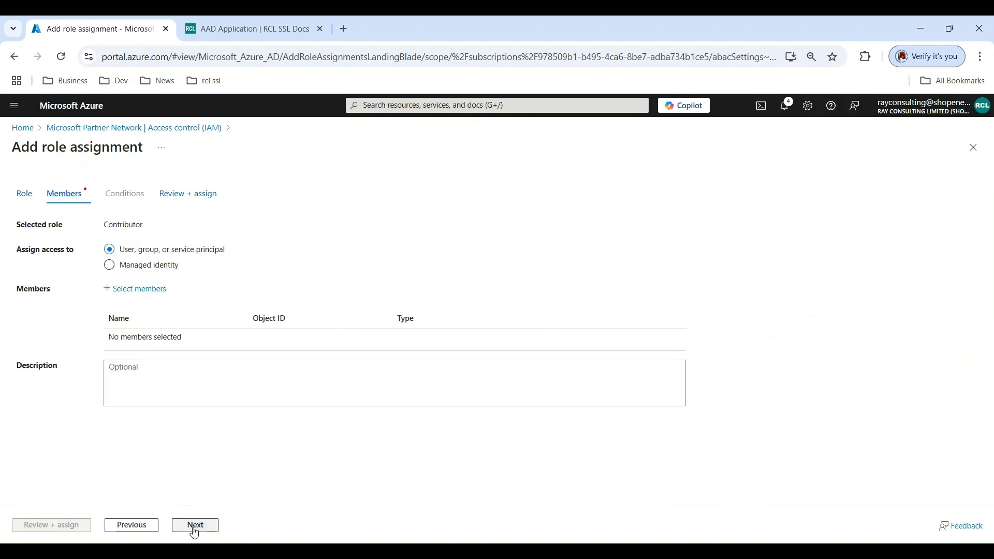
# Step: Add RCL SSL App as the member of the Contributor role assignment, then review and assign it
pyautogui.click(138, 291)
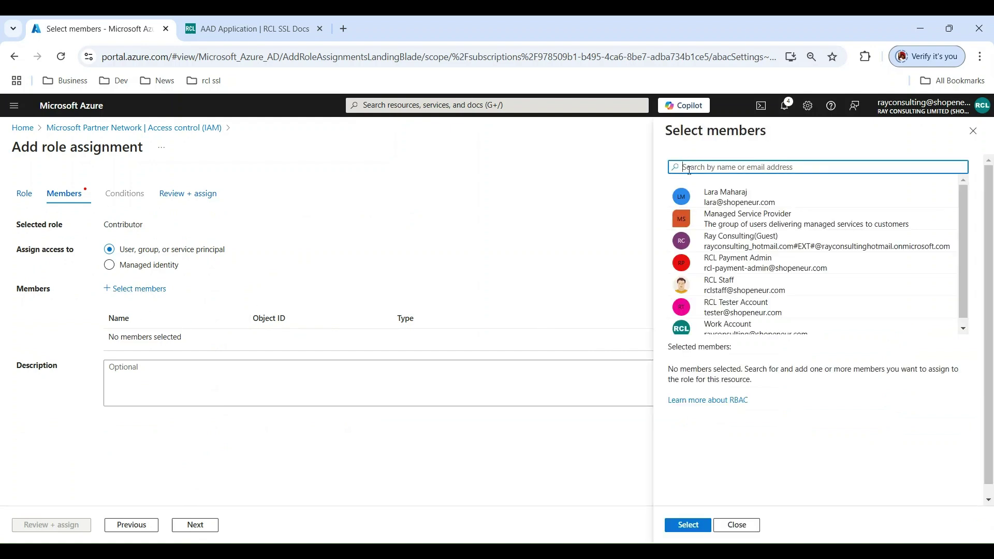
pyautogui.write('r')
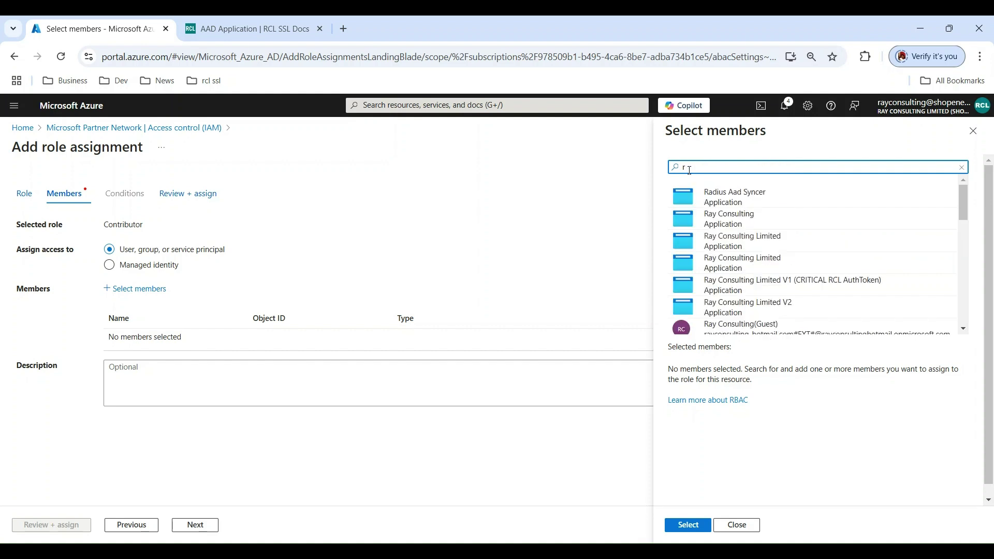
pyautogui.write('cl ssl app')
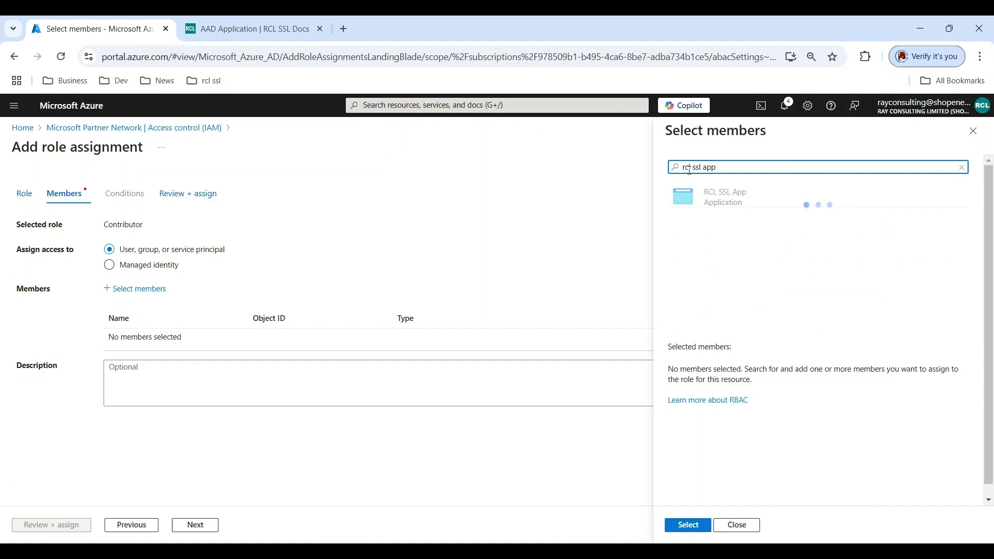
pyautogui.click(739, 207)
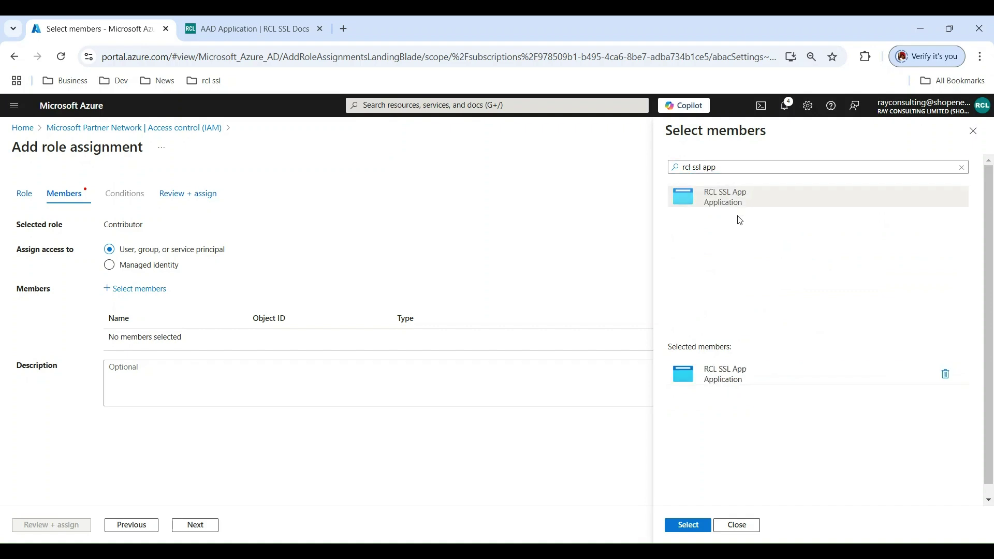
pyautogui.click(686, 526)
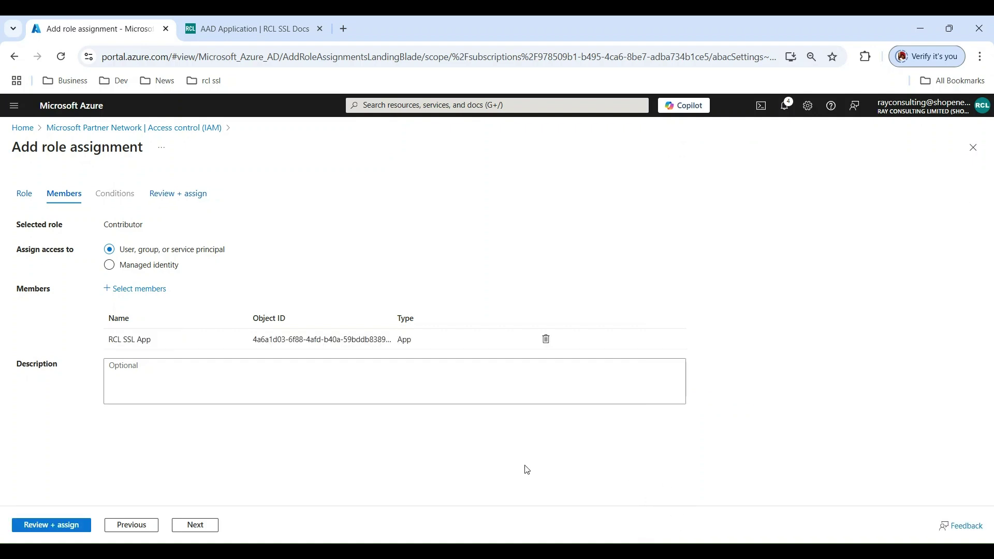
pyautogui.click(64, 525)
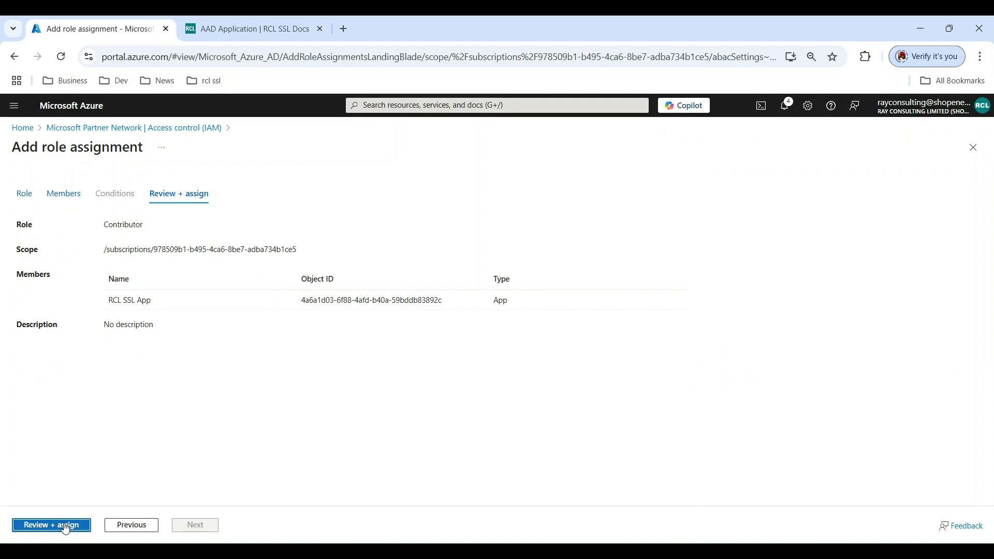
pyautogui.click(66, 527)
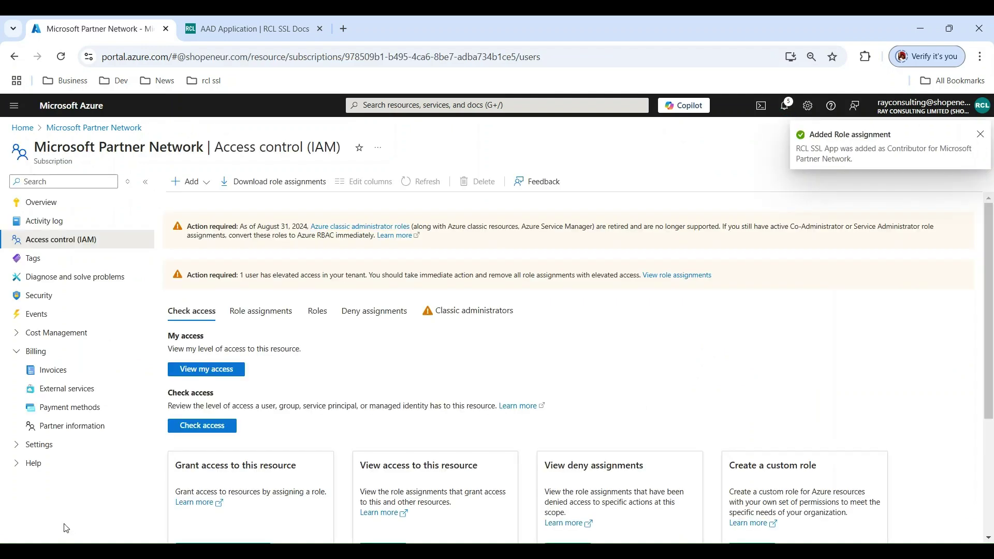
# Step: Check the Microsoft Partner Network subscription's role assignments for RCL SSL App under Contributor
pyautogui.hotkey('ctrl', '0')
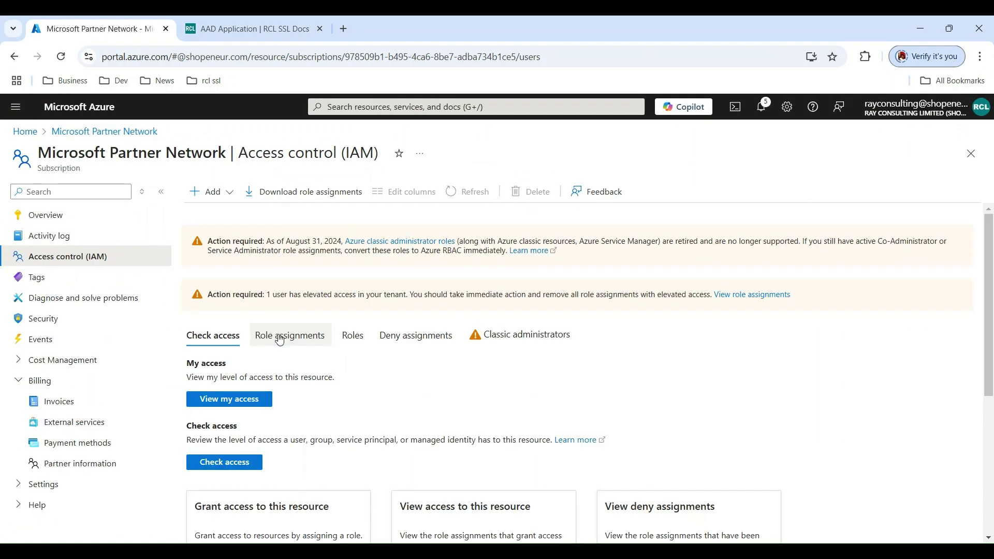
pyautogui.click(279, 340)
pyautogui.scroll(-5, 279, 340)
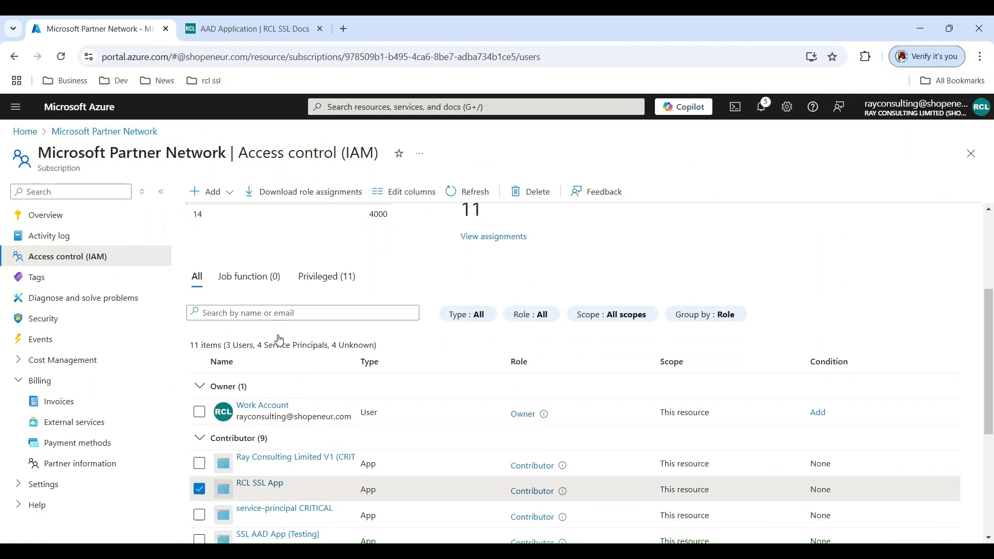
pyautogui.click(281, 411)
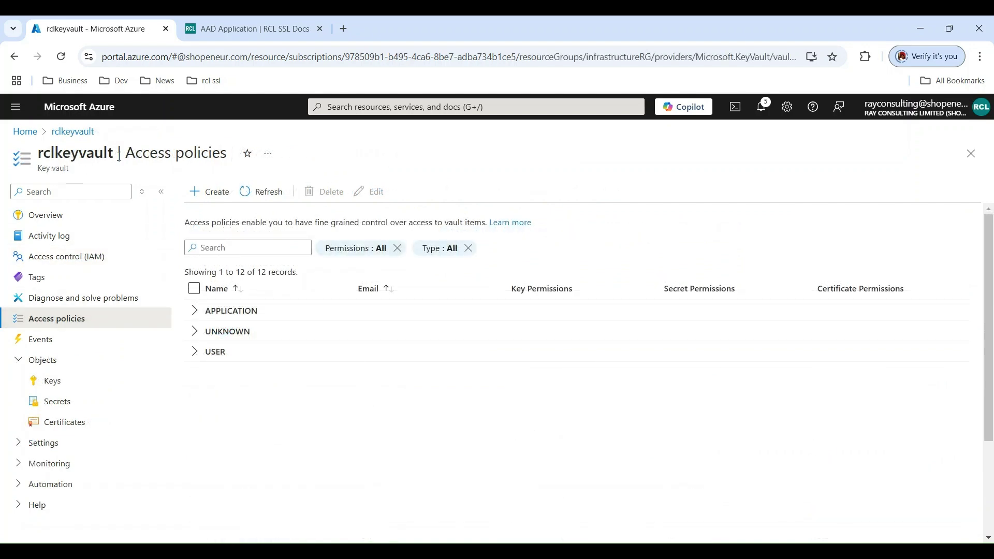
# Step: Start a new access policy on rclkeyvault with all certificate management and privileged certificate operations, and proceed to the principal
pyautogui.moveTo(119, 156); pyautogui.dragTo(38, 155)
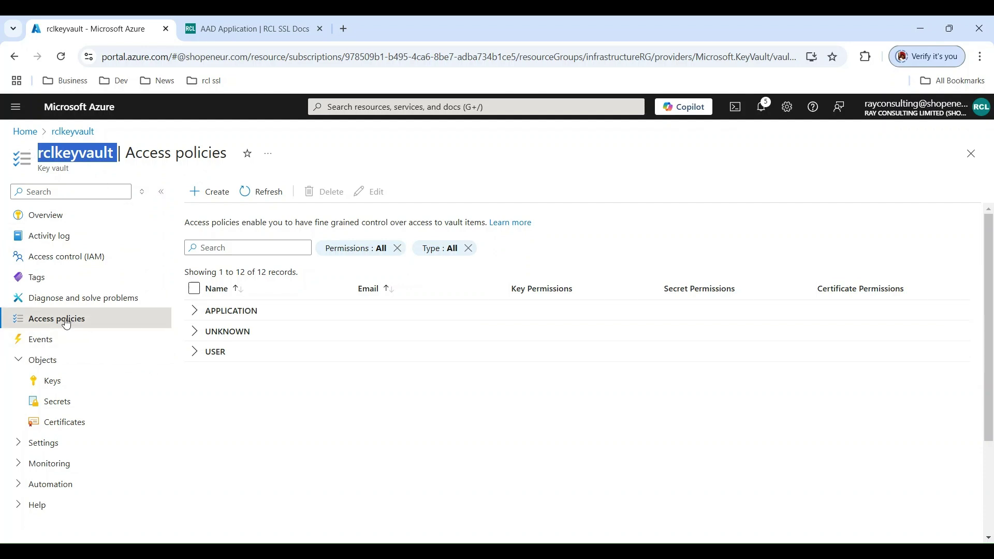
pyautogui.click(223, 201)
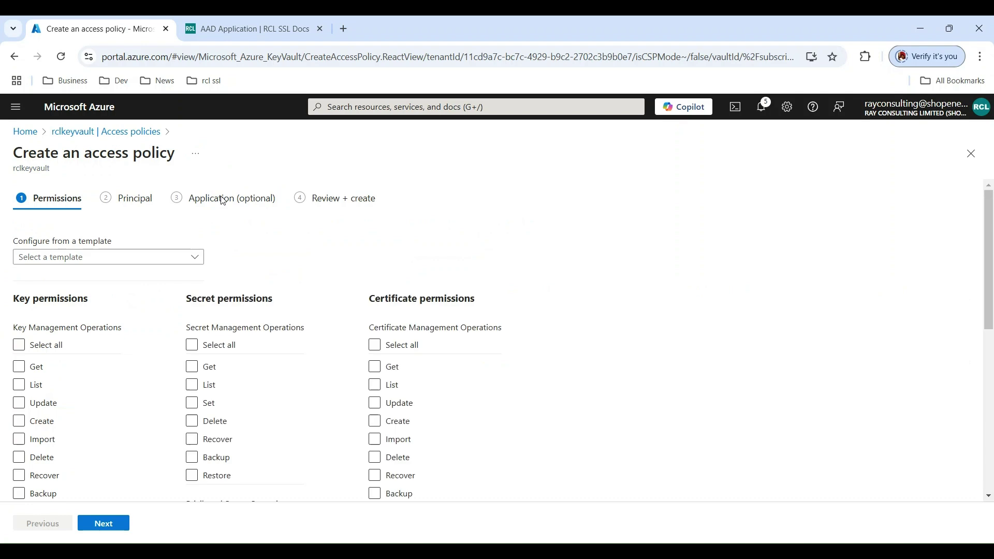
pyautogui.click(373, 347)
pyautogui.click(375, 345)
pyautogui.scroll(-6, 376, 352)
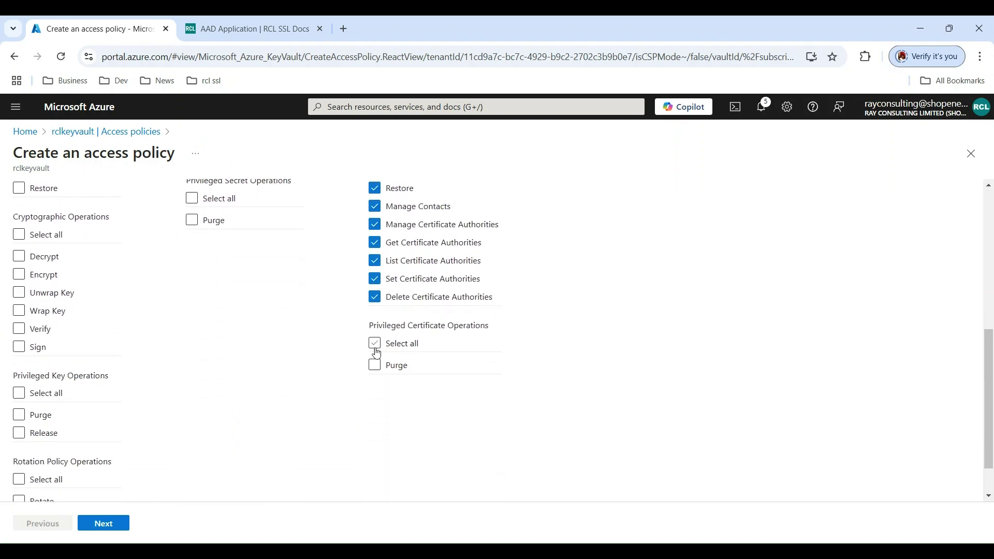
pyautogui.click(376, 345)
pyautogui.click(103, 524)
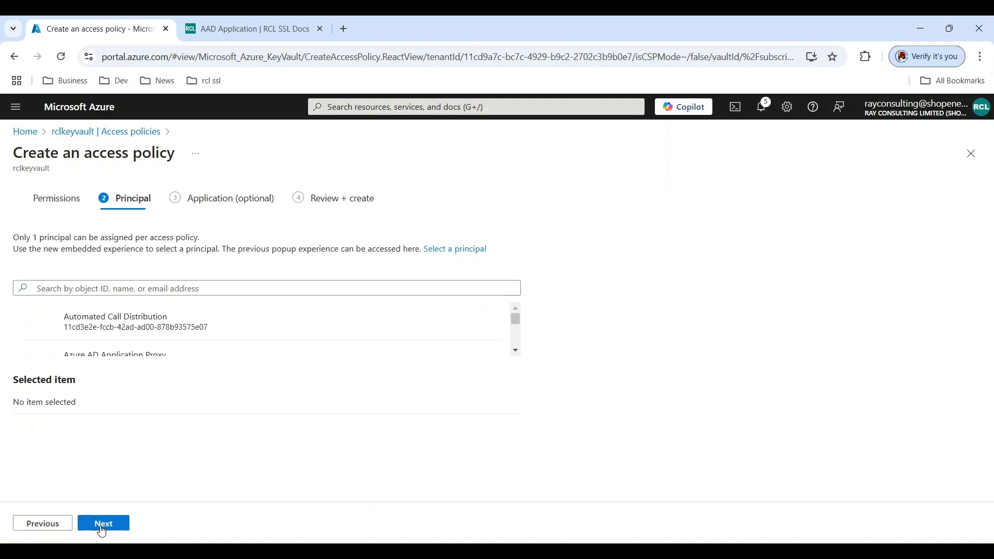
# Step: Set RCL SSL App as the access policy's principal, skip the optional application, and create the policy
pyautogui.click(71, 285)
pyautogui.write('rcl ssl')
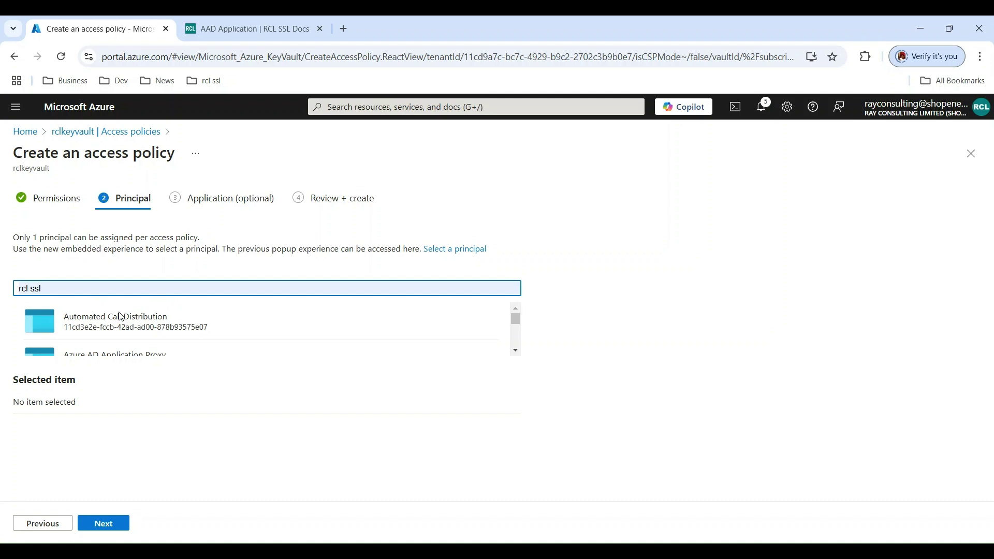
pyautogui.click(94, 329)
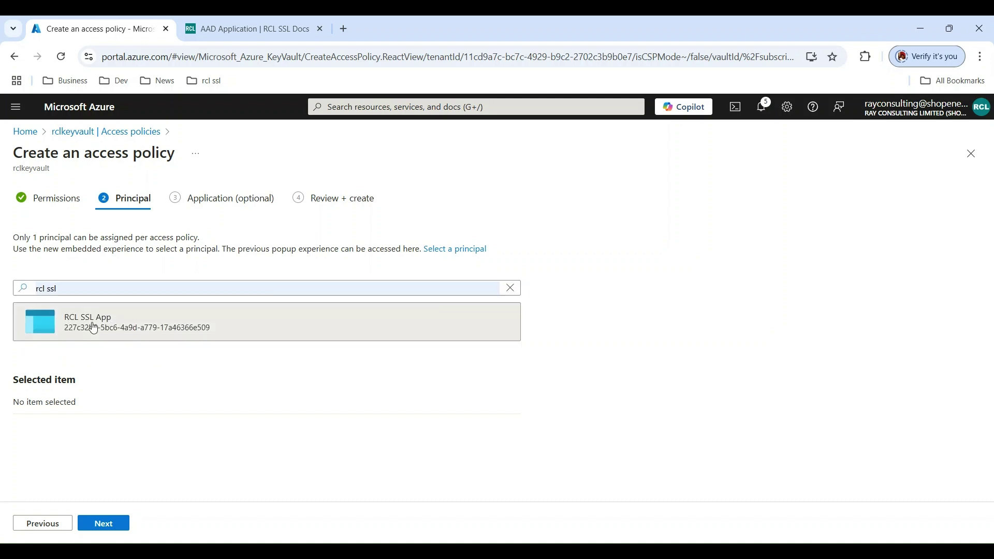
pyautogui.click(105, 524)
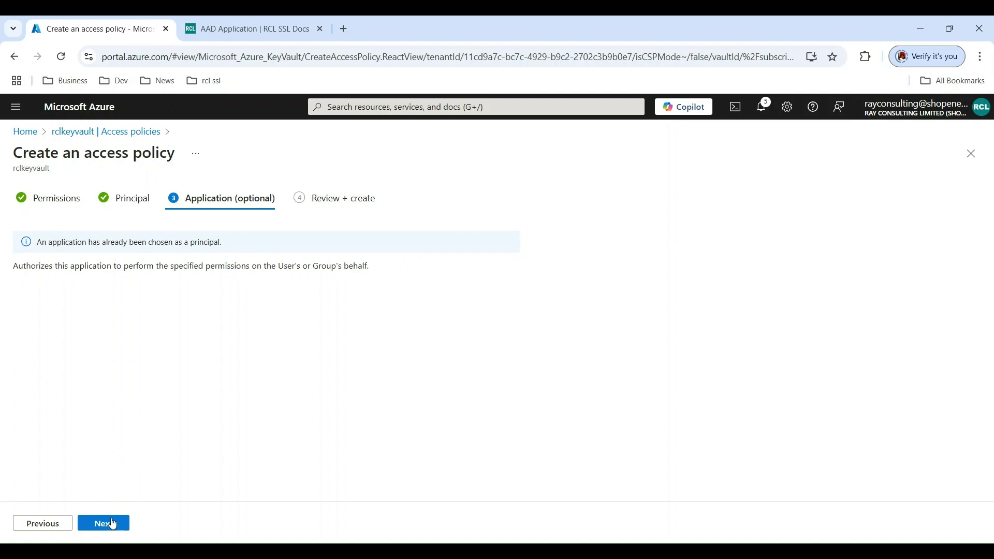
pyautogui.click(105, 524)
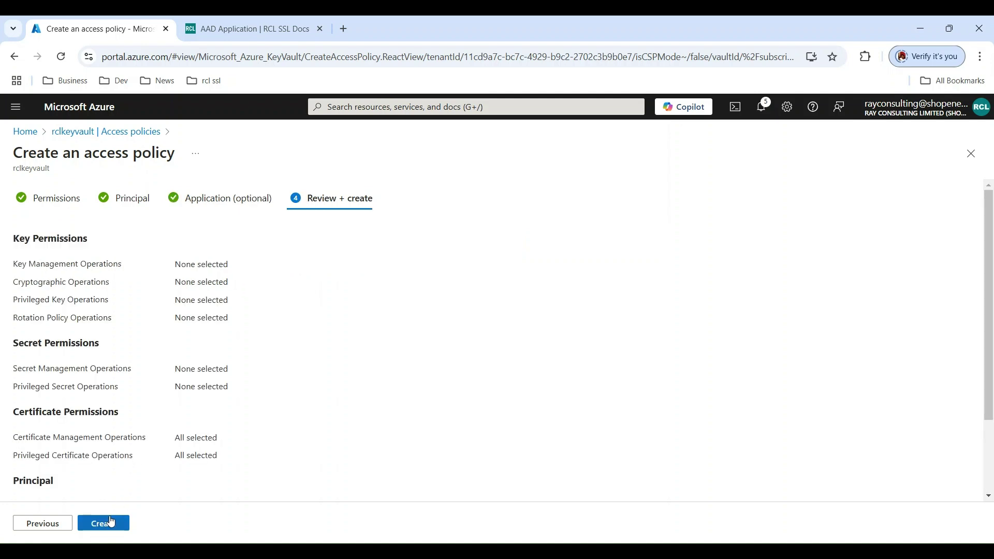
pyautogui.click(105, 524)
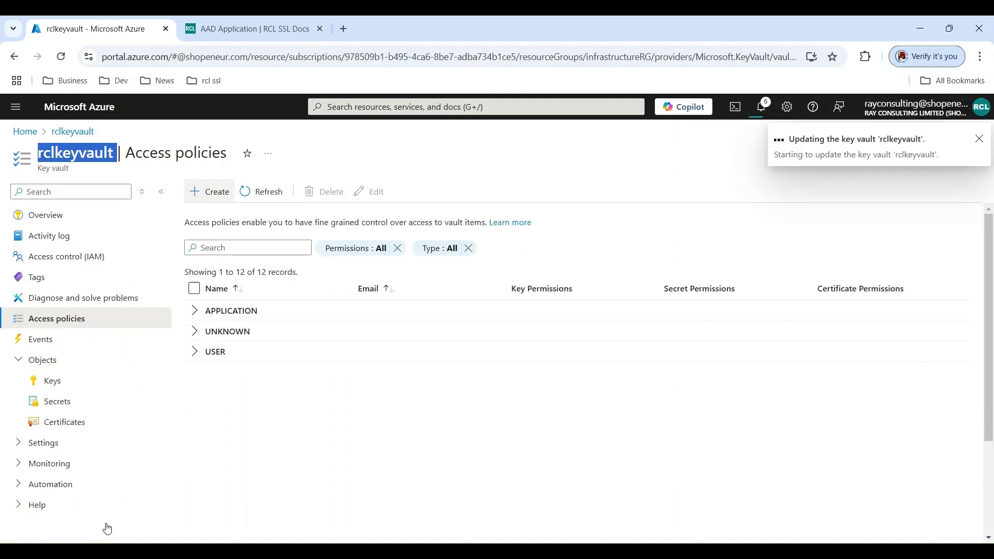
# Step: Check RCL SSL App's certificate permissions among the application access policies of rclkeyvault
pyautogui.click(195, 313)
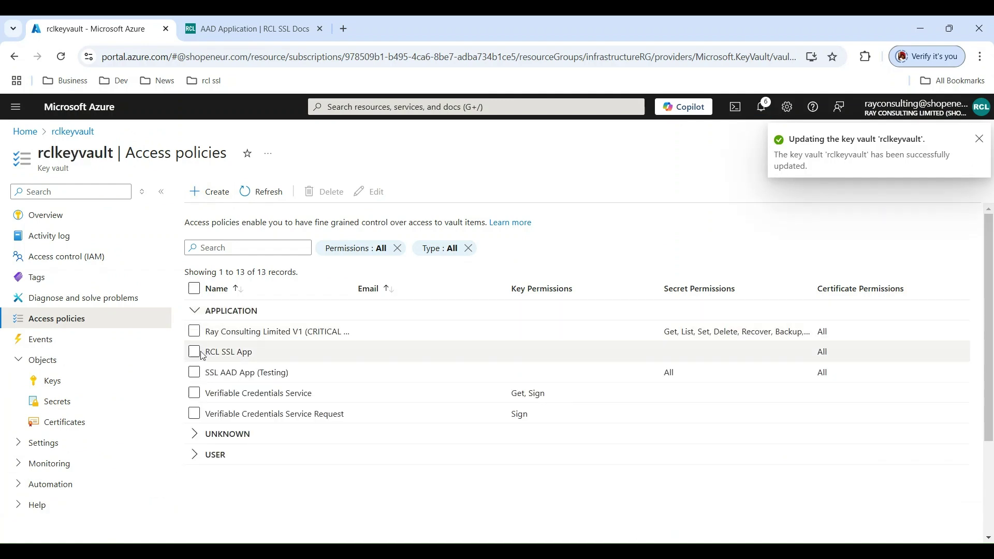
pyautogui.click(197, 353)
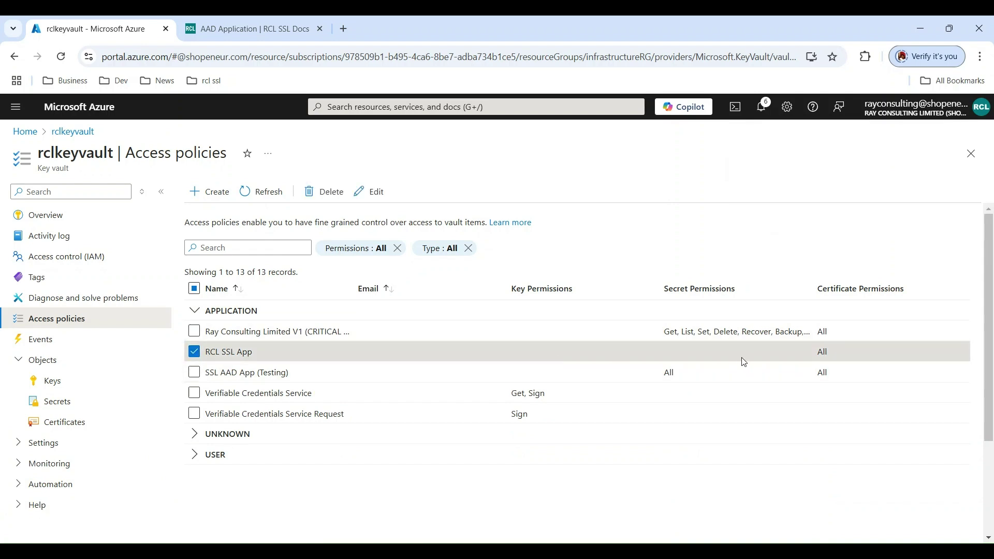
pyautogui.doubleClick(827, 354)
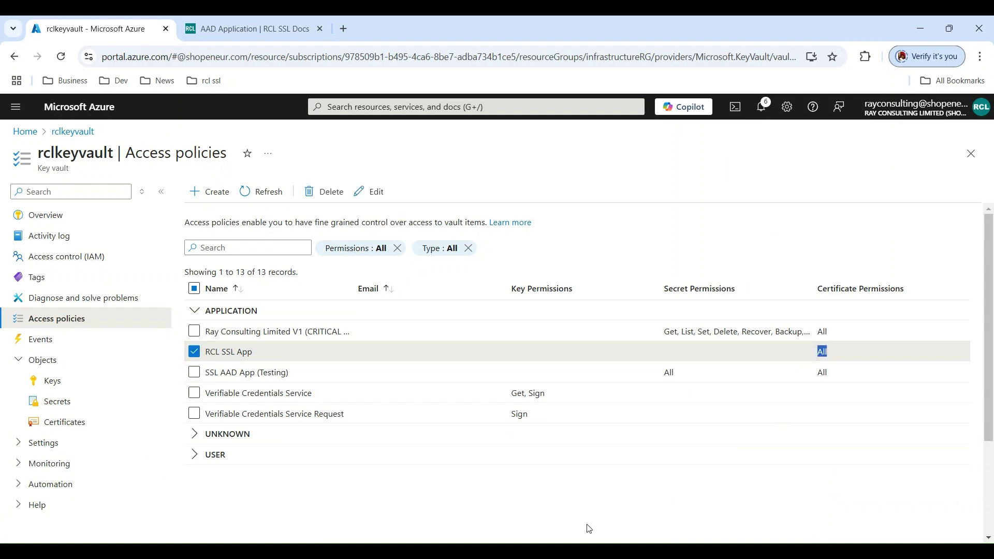
# Step: Switch to the RCL SSL portal and copy the Subscription value from the subscription details
pyautogui.hotkey('alt', 'Tab')
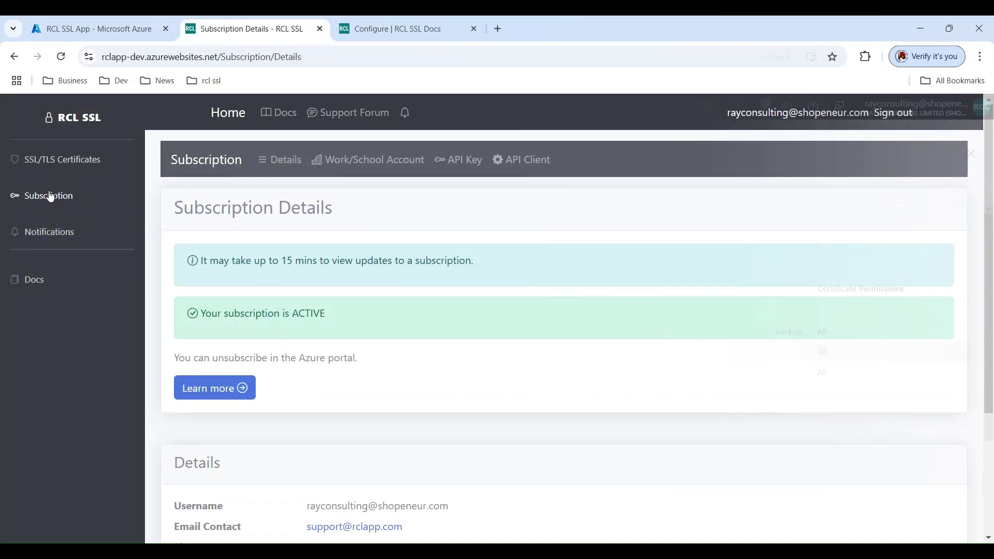
pyautogui.click(48, 196)
pyautogui.click(46, 253)
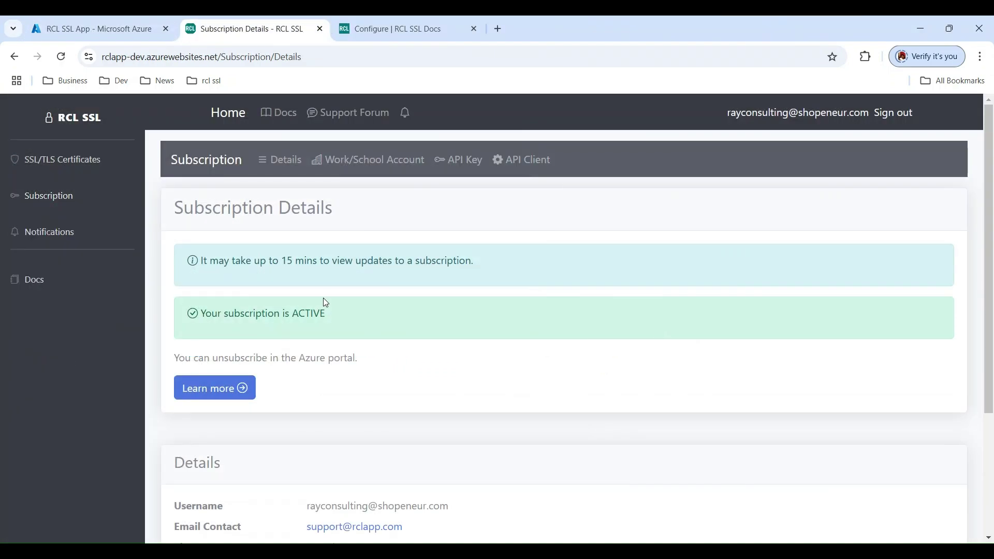
pyautogui.scroll(-3, 323, 299)
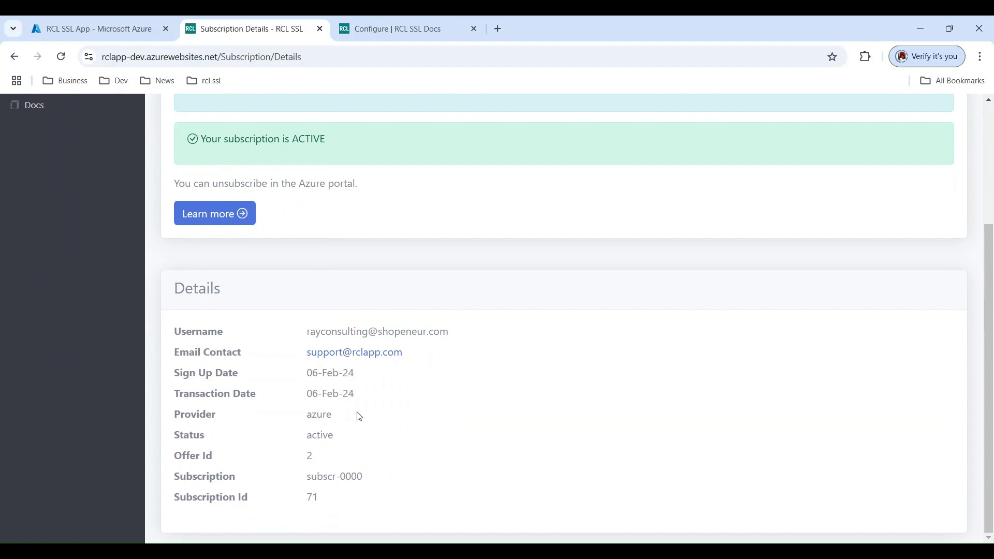
pyautogui.moveTo(375, 485); pyautogui.dragTo(295, 479)
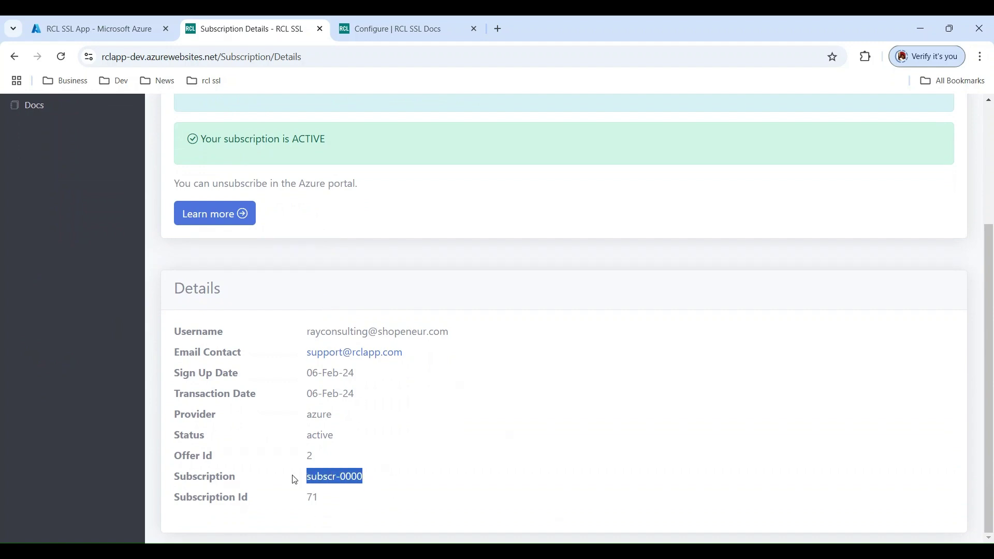
pyautogui.scroll(3, 272, 328)
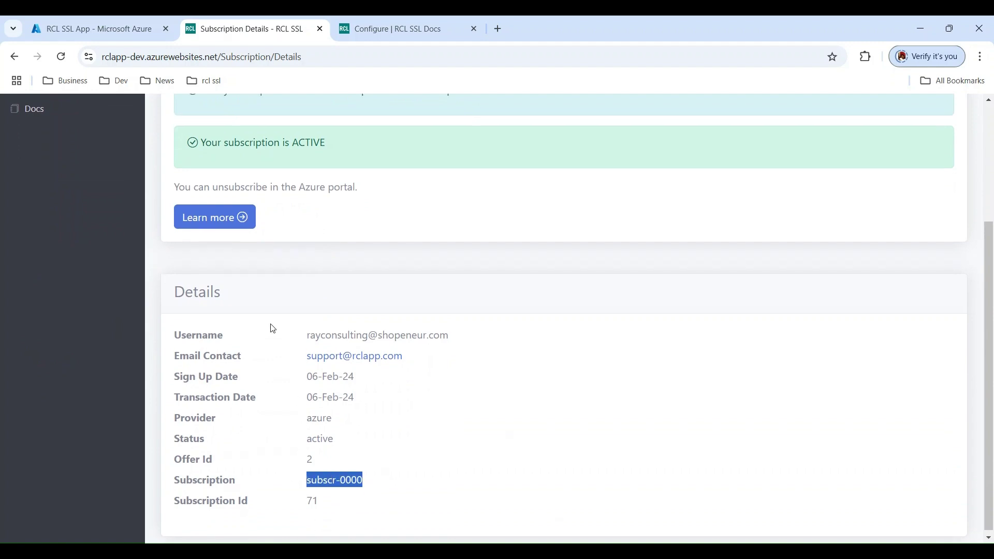
# Step: Open the subscription's API key page in the RCL SSL portal and copy the registered API key
pyautogui.click(51, 195)
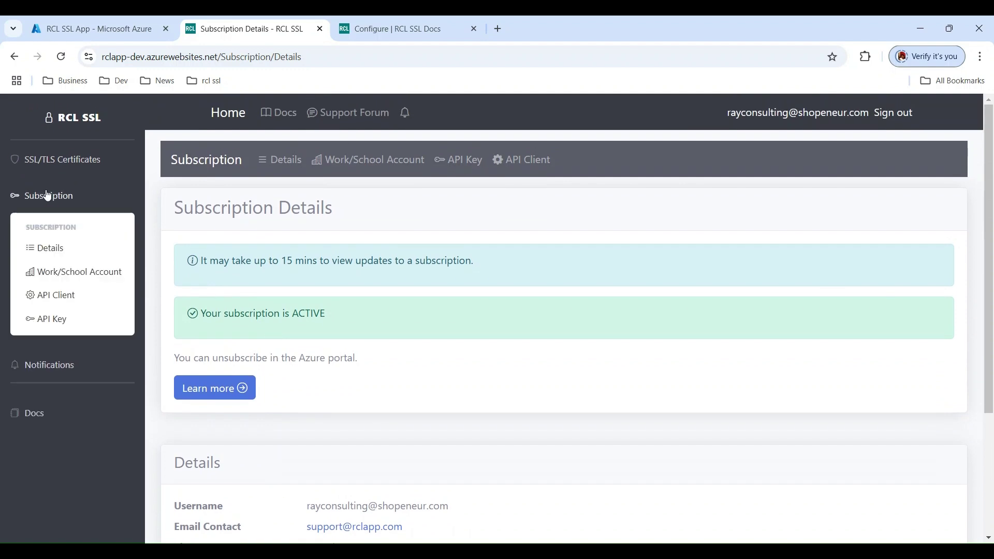
pyautogui.click(57, 320)
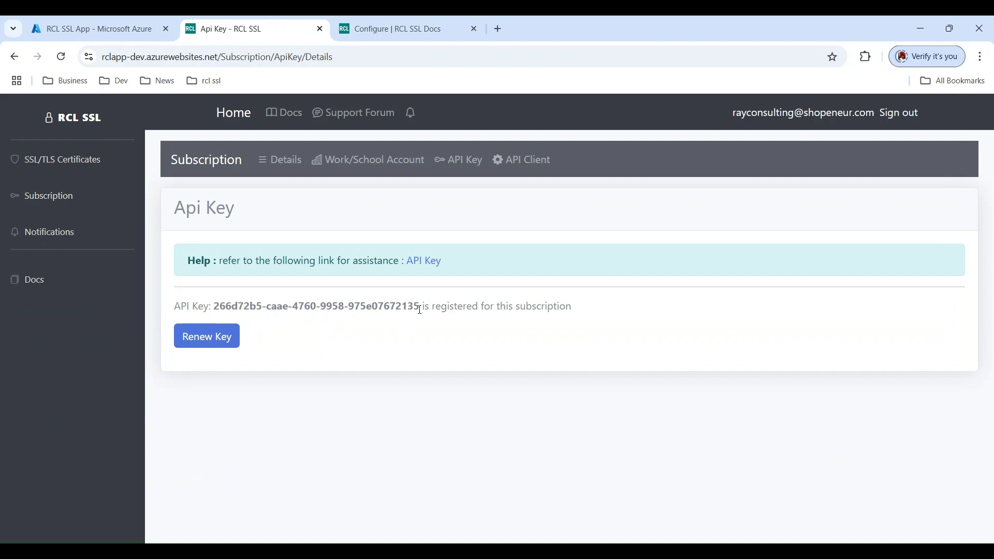
pyautogui.moveTo(419, 310); pyautogui.dragTo(205, 305)
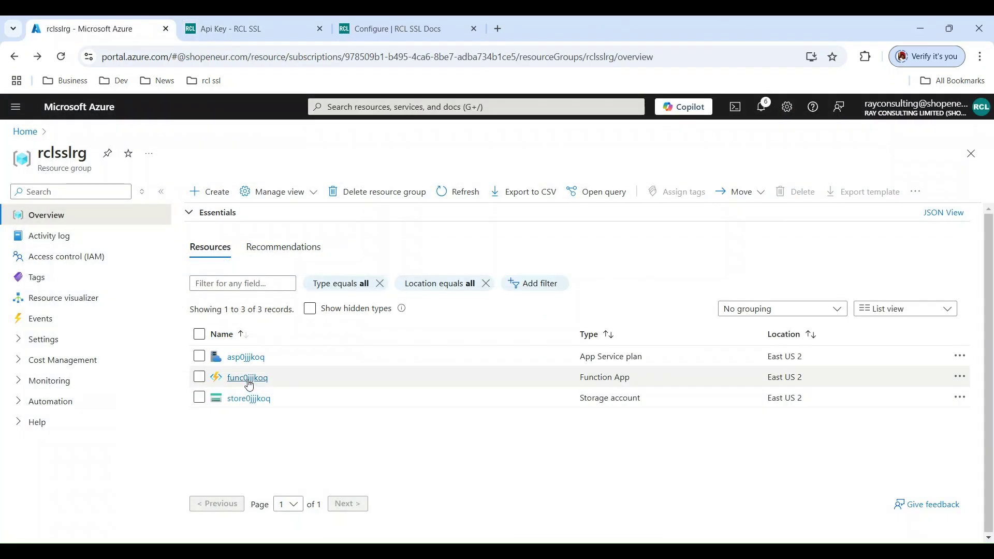
# Step: Open the func0jjjkoq function app's environment variables and review the MicrosoftEntraApp, RCLSSLAPI and Certificate:CertificatesToRenew settings
pyautogui.click(248, 378)
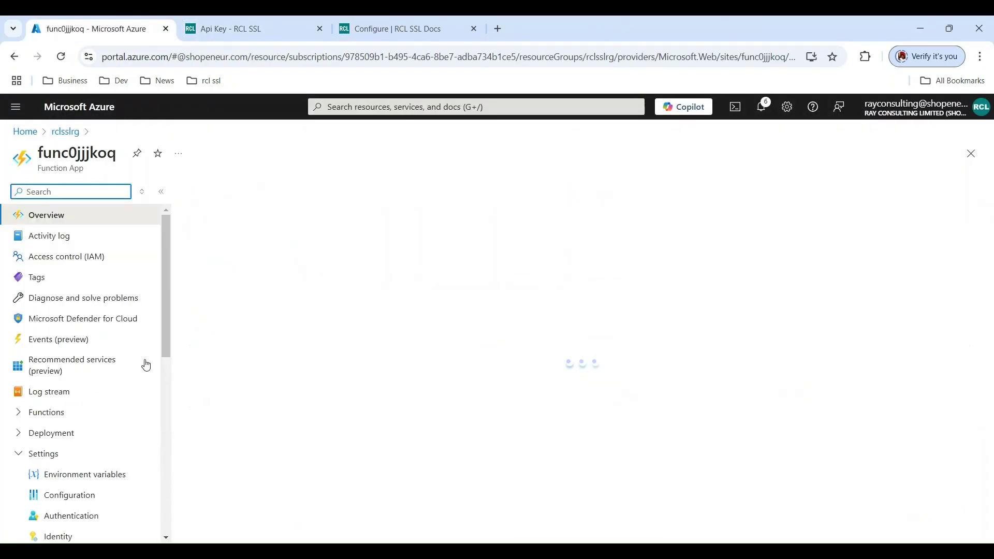
pyautogui.scroll(-4, 77, 305)
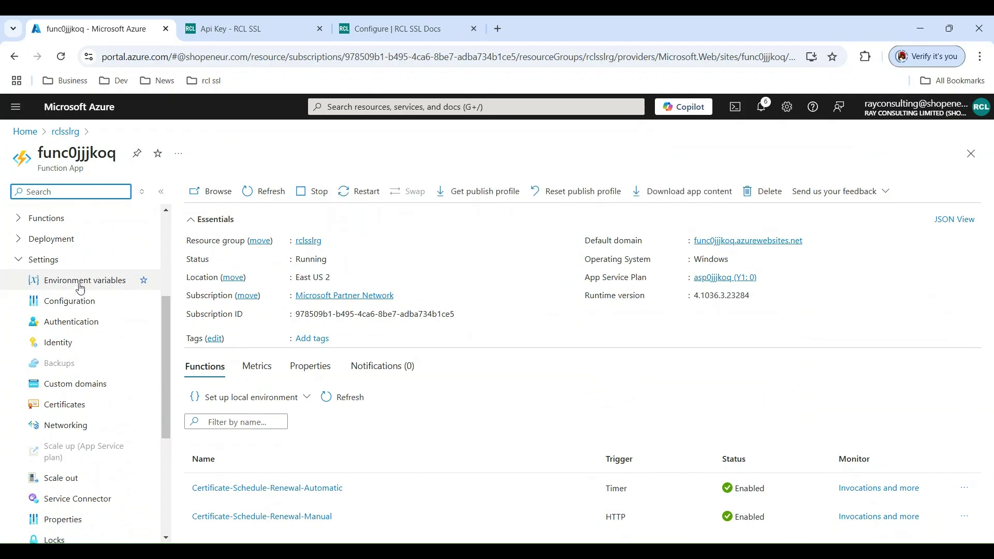
pyautogui.click(80, 282)
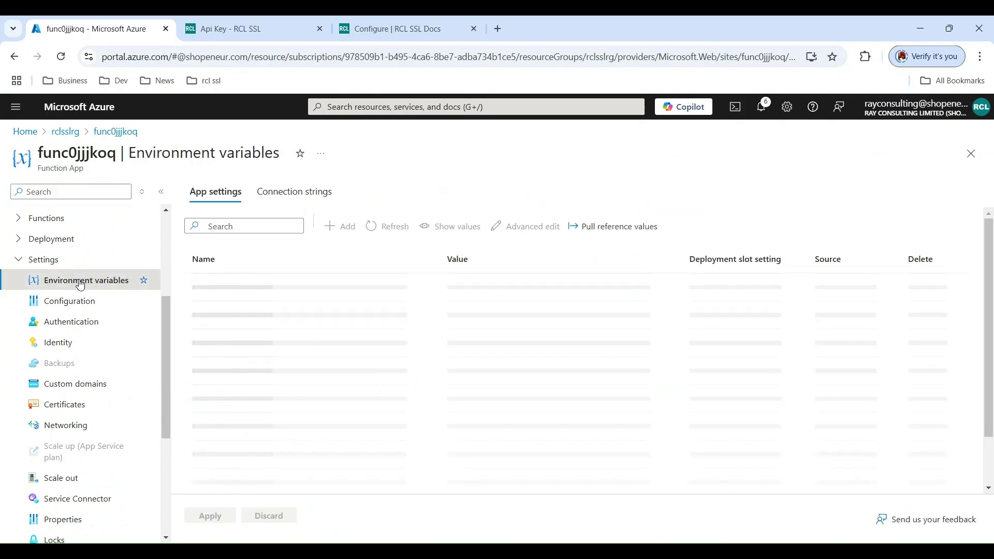
pyautogui.scroll(-3, 384, 328)
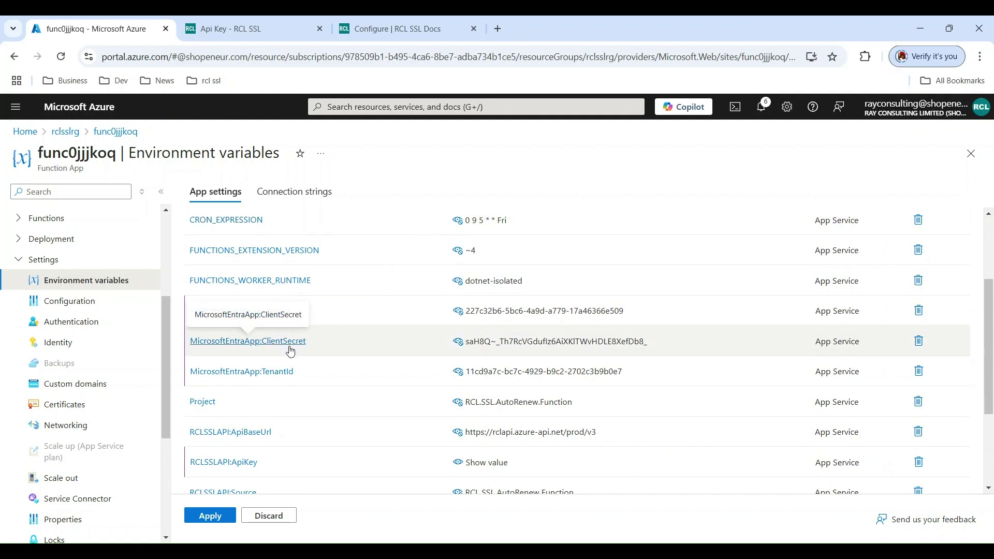
pyautogui.scroll(-3, 283, 377)
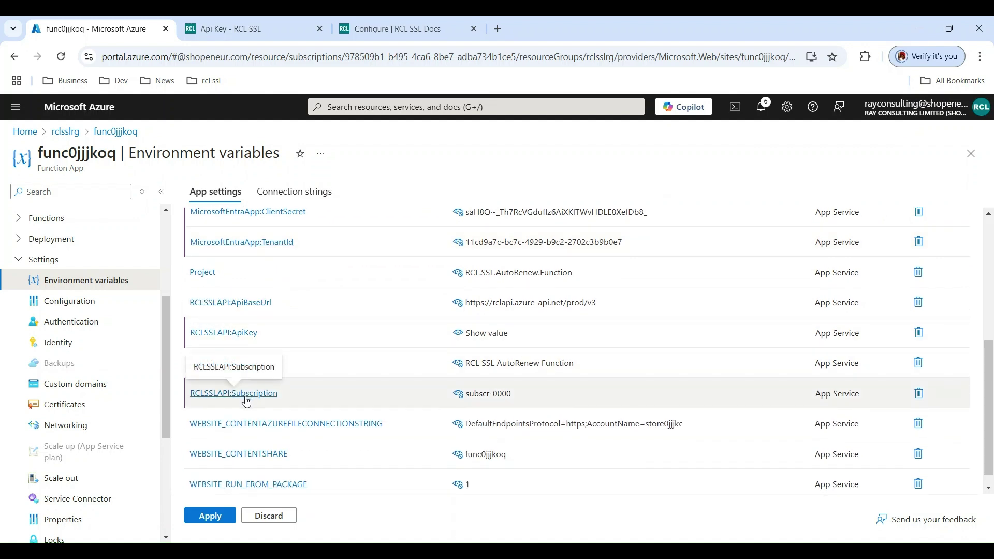
pyautogui.scroll(5, 246, 402)
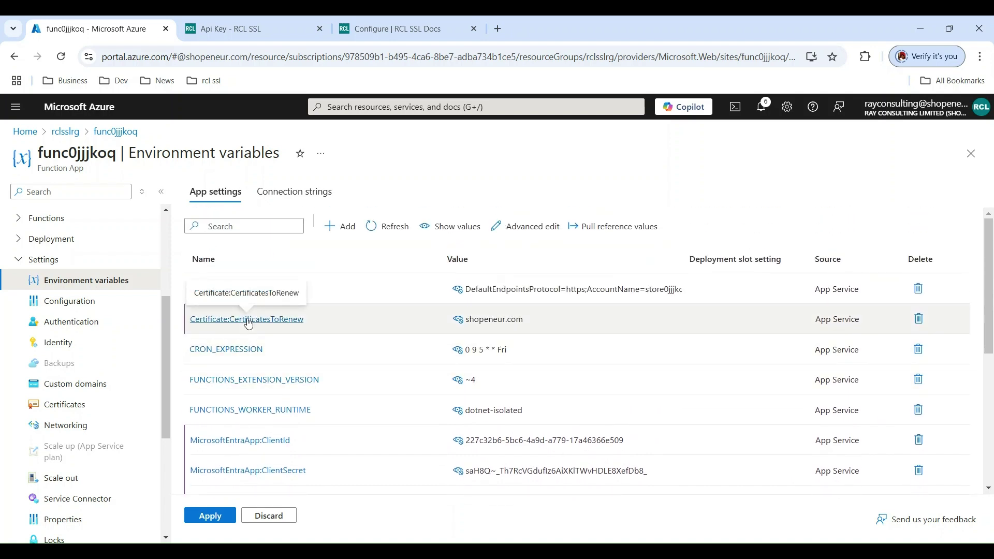
pyautogui.scroll(5, 77, 362)
# Step: Open the Certificate-Schedule-Renewal-Manual function from the function app overview and switch its log stream to Filesystem Logs, accepting the performance impact
pyautogui.click(75, 217)
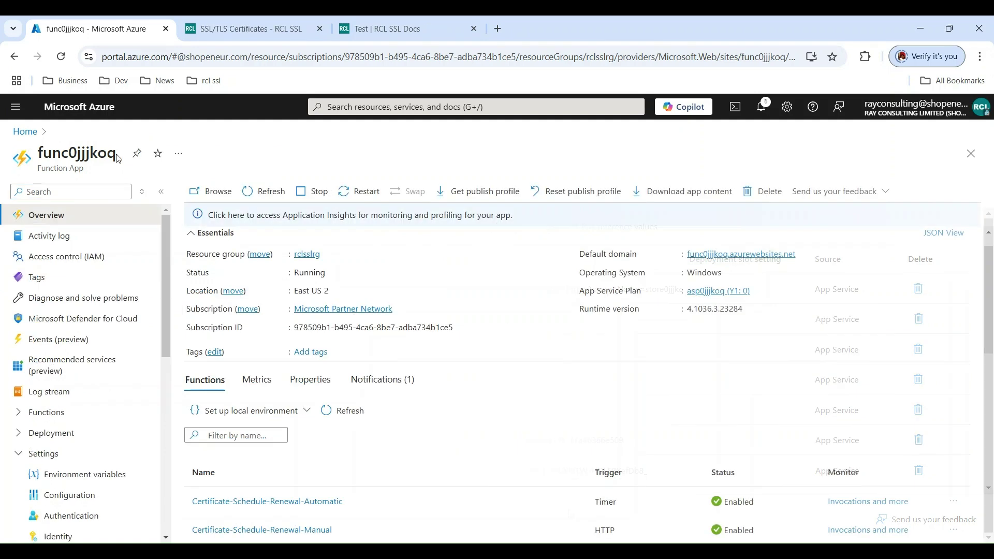
pyautogui.click(285, 531)
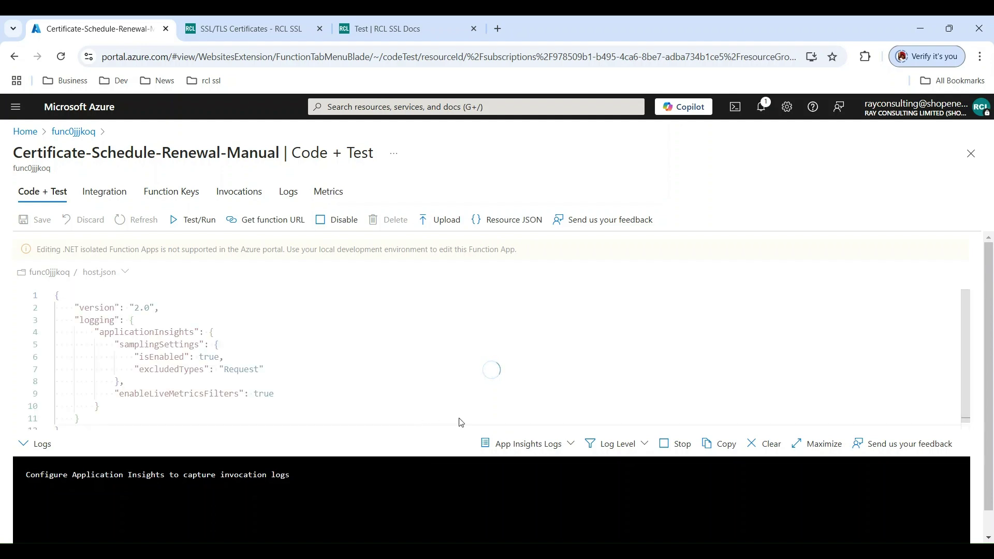
pyautogui.click(541, 448)
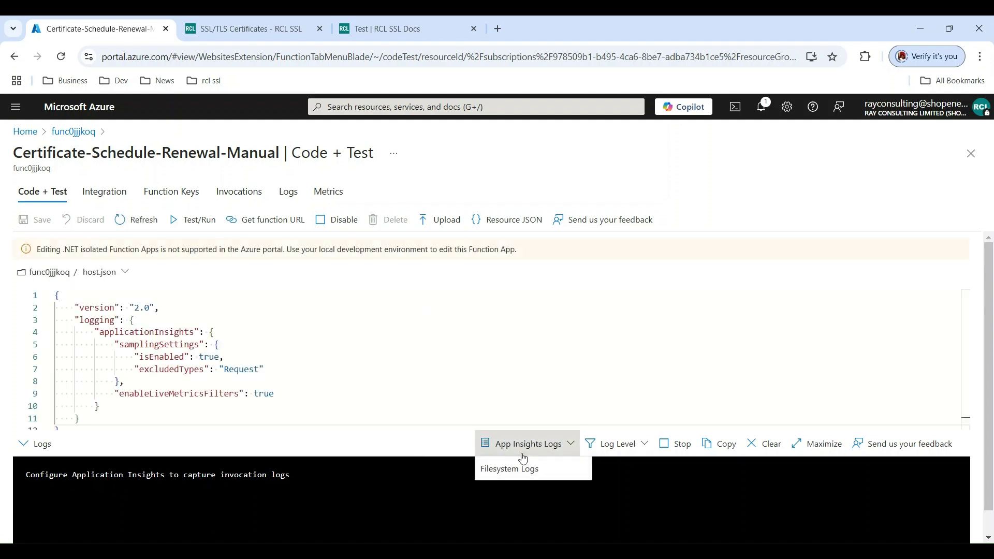
pyautogui.click(507, 470)
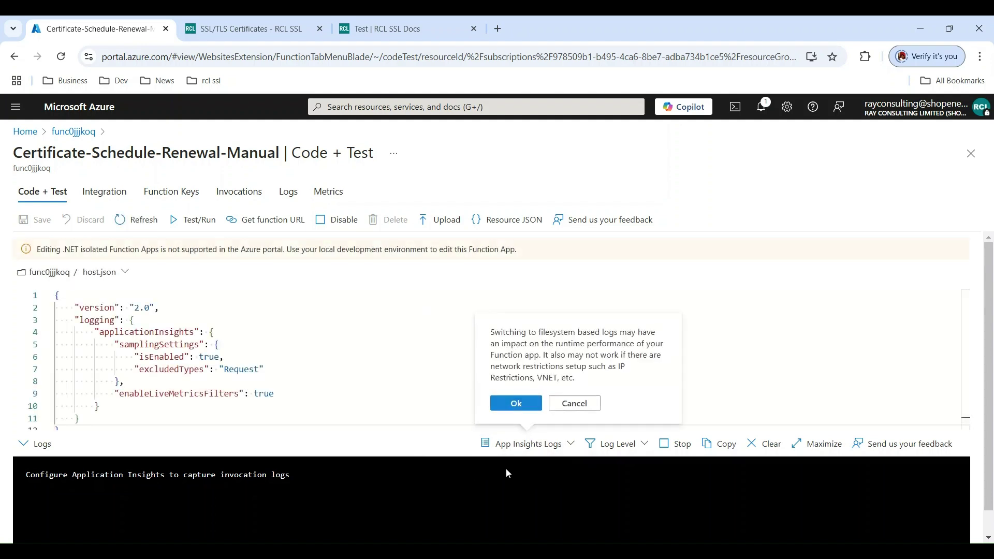
pyautogui.click(508, 406)
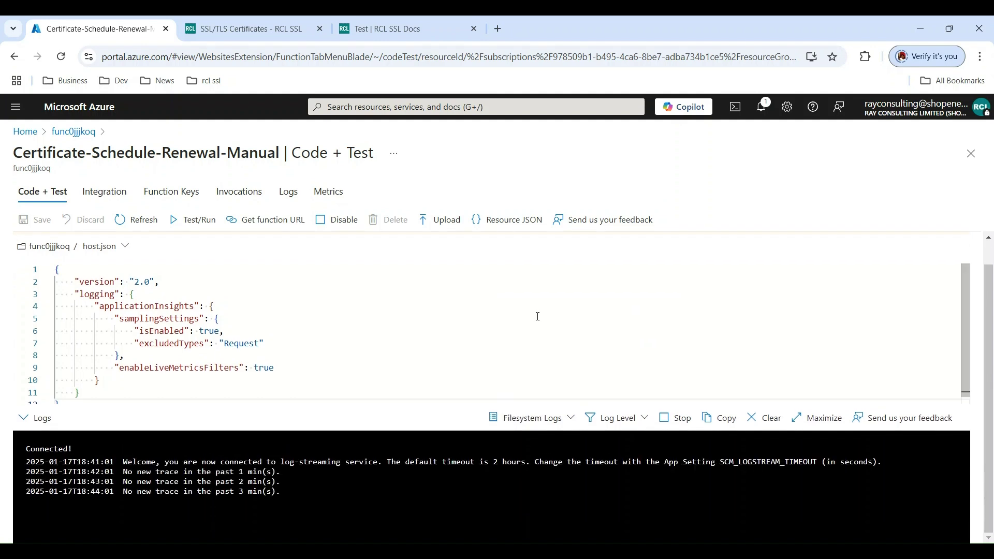
# Step: Copy the manual renewal function's URL for the default function key into a new Notepad document
pyautogui.click(277, 223)
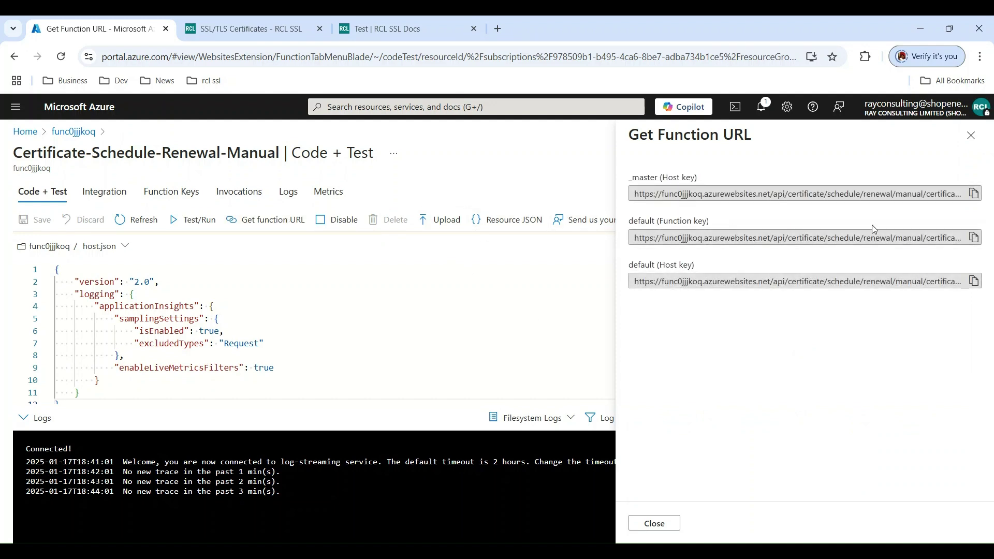
pyautogui.click(974, 238)
pyautogui.hotkey('alt', 'Tab')
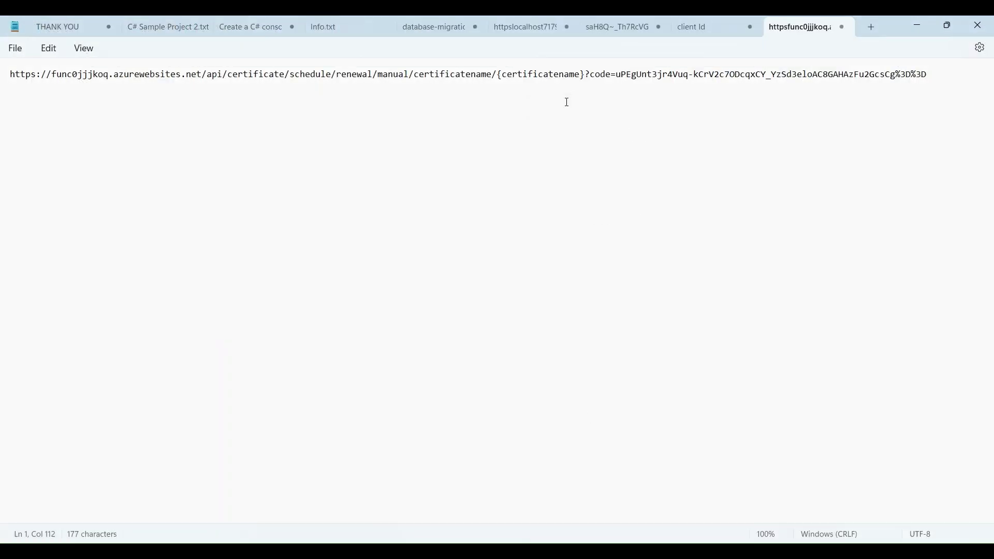
# Step: Replace the {certificatename} placeholder in the function URL with shopeneur.com
pyautogui.press('BackSpace')
pyautogui.press('BackSpace')
pyautogui.press('BackSpace')
pyautogui.press('BackSpace')
pyautogui.press('BackSpace')
pyautogui.press('BackSpace')
pyautogui.press('BackSpace')
pyautogui.press('BackSpace')
pyautogui.press('BackSpace')
pyautogui.press('BackSpace')
pyautogui.press('BackSpace')
pyautogui.press('BackSpace')
pyautogui.press('BackSpace')
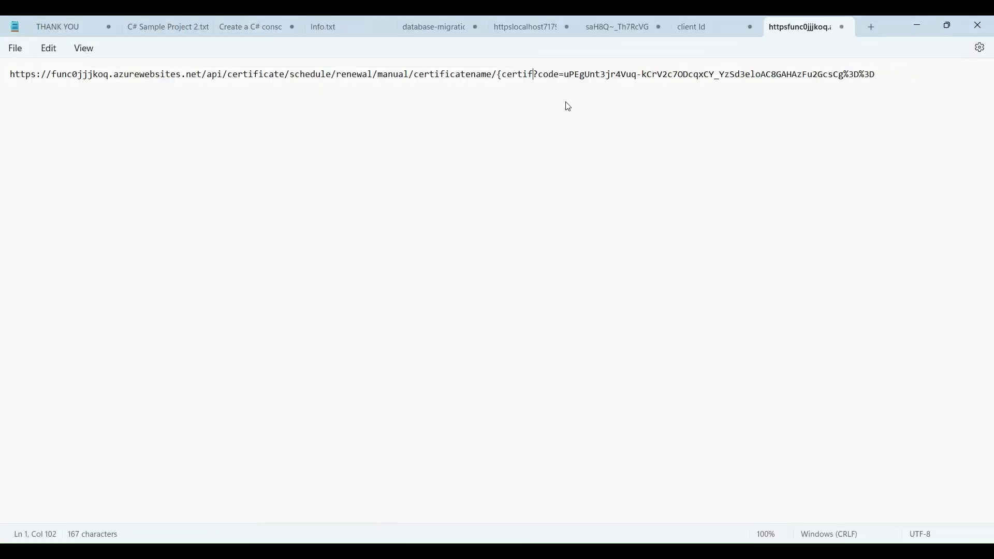
pyautogui.press('BackSpace')
pyautogui.press('BackSpace')
pyautogui.press('BackSpace')
pyautogui.press('BackSpace')
pyautogui.write('sh')
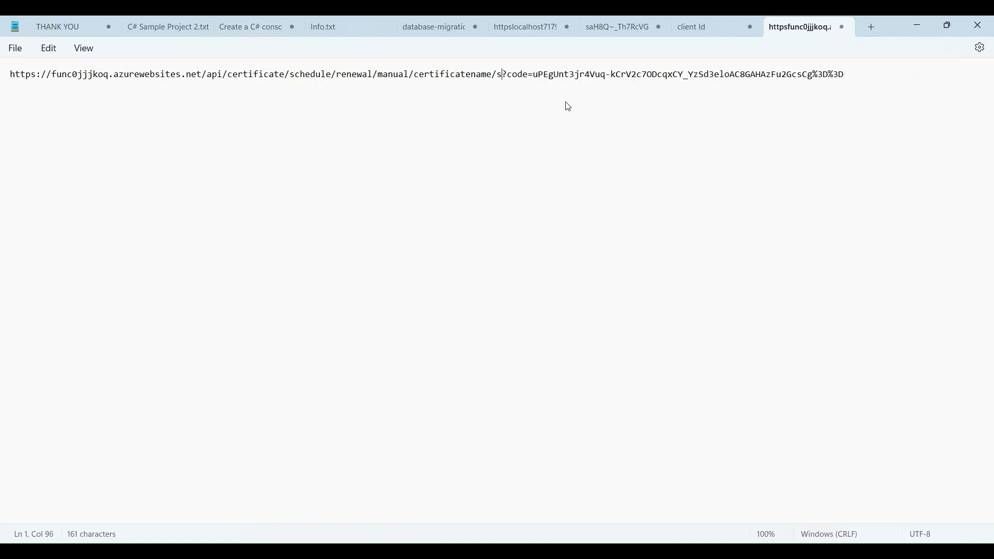
pyautogui.write('openeur.')
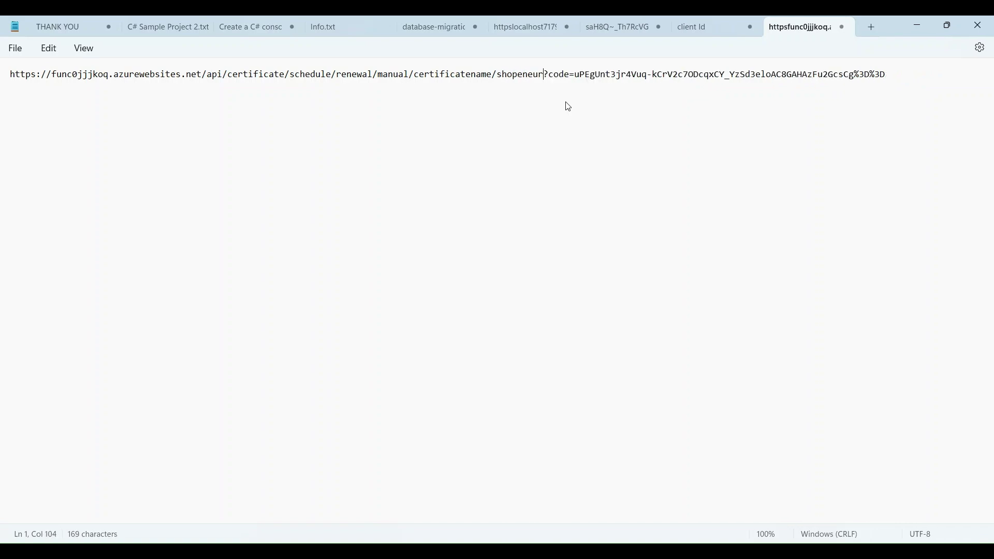
pyautogui.write('com')
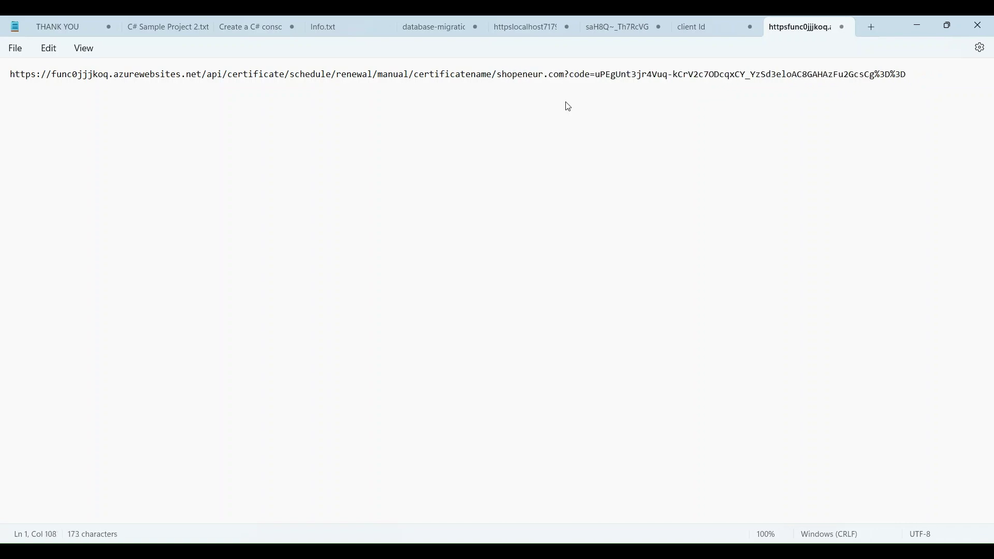
# Step: Switch to Chrome and load the edited function URL, including its function key, in a new tab to schedule the renewal
pyautogui.hotkey('alt', 'Tab')
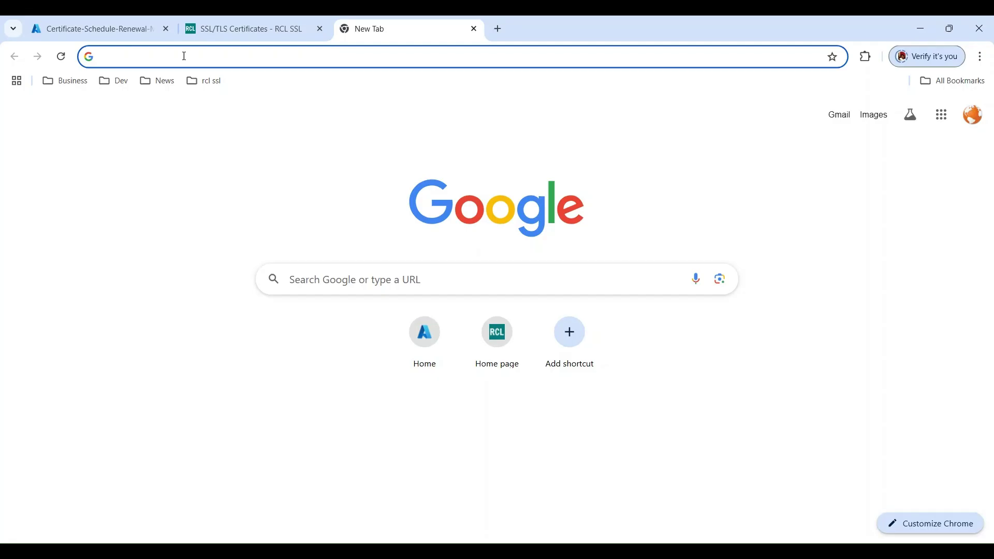
pyautogui.hotkey('ctrl', 'v')
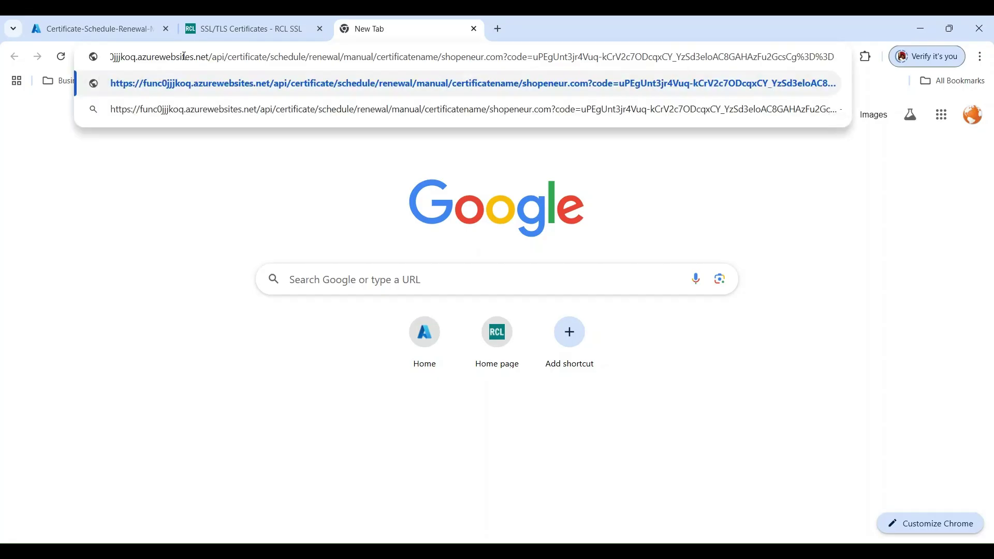
pyautogui.press('Return')
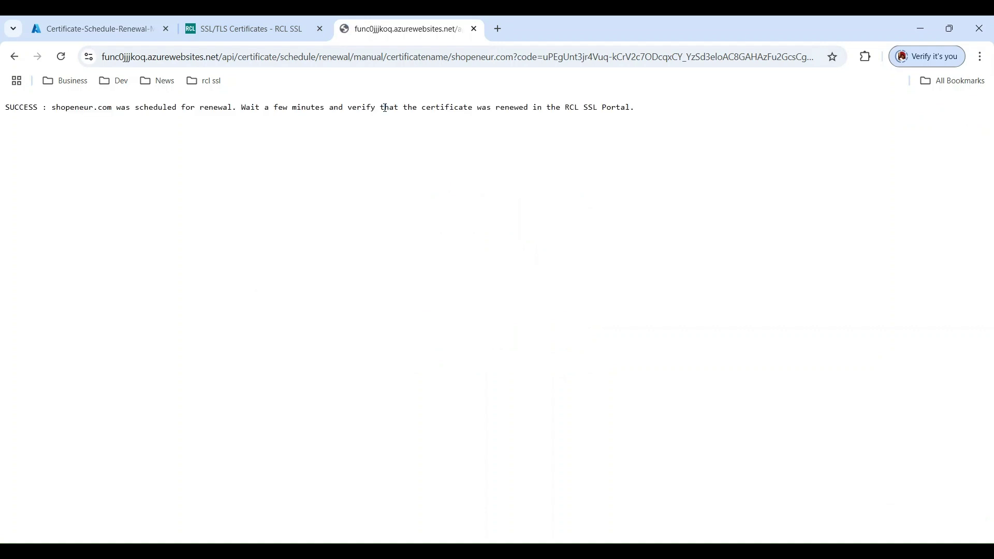
# Step: Read the function's response message, and examine the filesystem log entries of the Certificate-Schedule-Renewal-Manual run in the Azure portal
pyautogui.moveTo(654, 111); pyautogui.dragTo(4, 124)
pyautogui.click(5, 128)
pyautogui.click(83, 29)
pyautogui.scroll(-1, 543, 289)
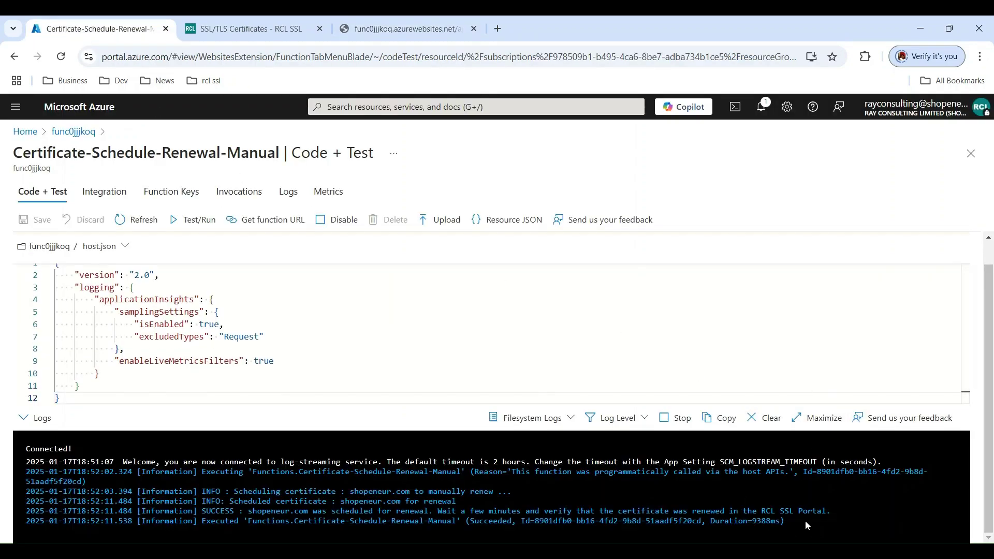
pyautogui.moveTo(805, 521); pyautogui.dragTo(201, 428)
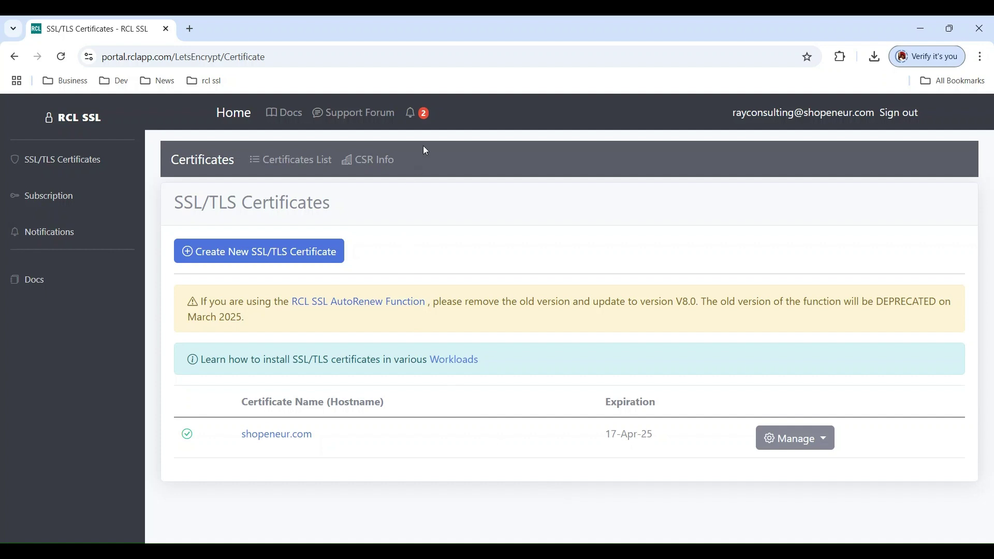
# Step: Open the notifications history in the RCL SSL portal and examine the latest message about the shopeneur.com certificate
pyautogui.click(411, 114)
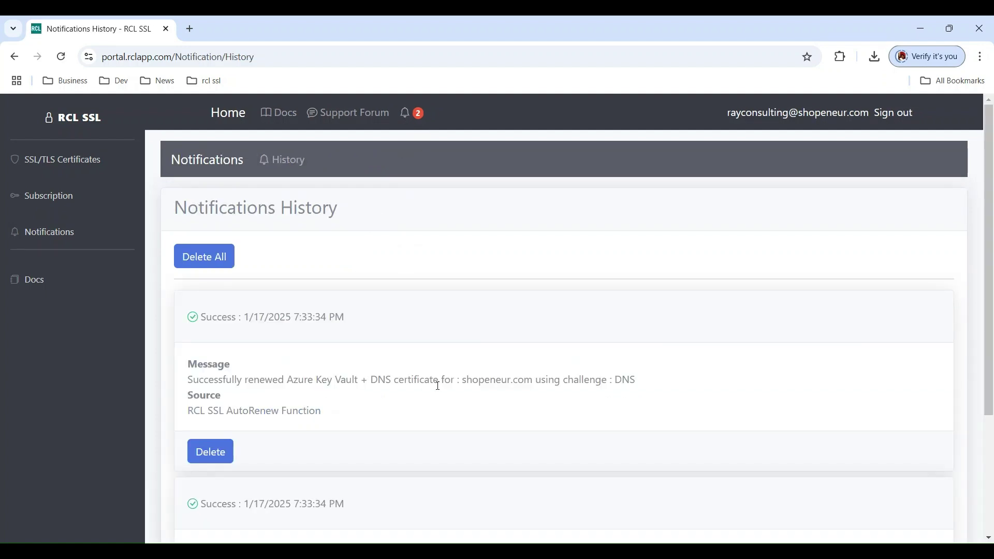
pyautogui.moveTo(455, 385); pyautogui.dragTo(173, 389)
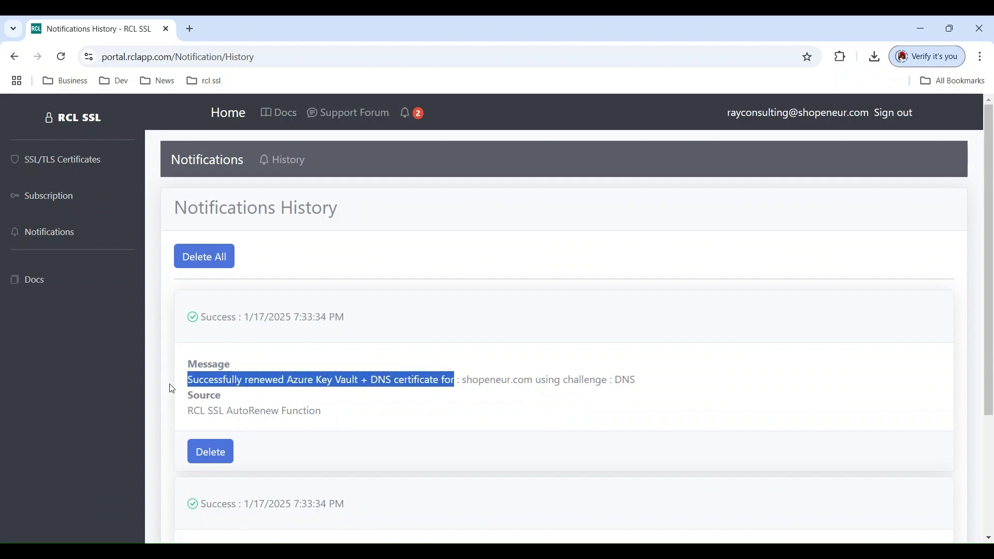